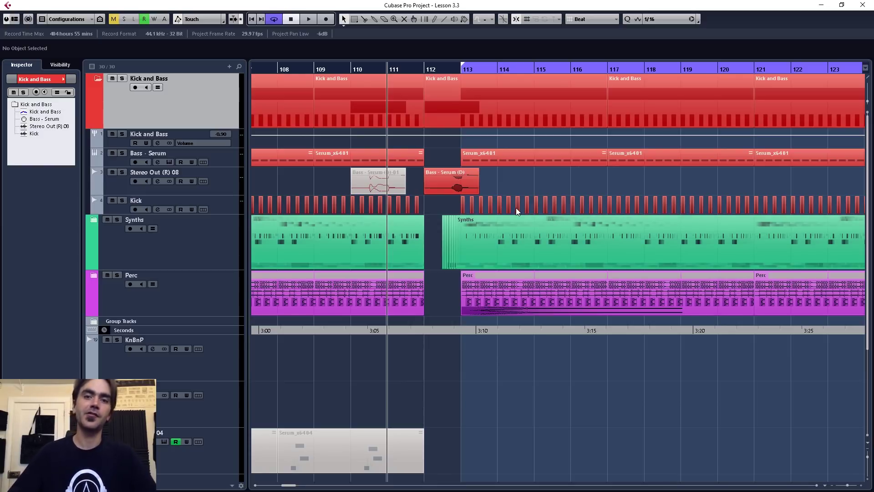
Step: Duplicate the Bass - Serum track and delete all events from the duplicate
click(223, 159)
right_click(228, 159)
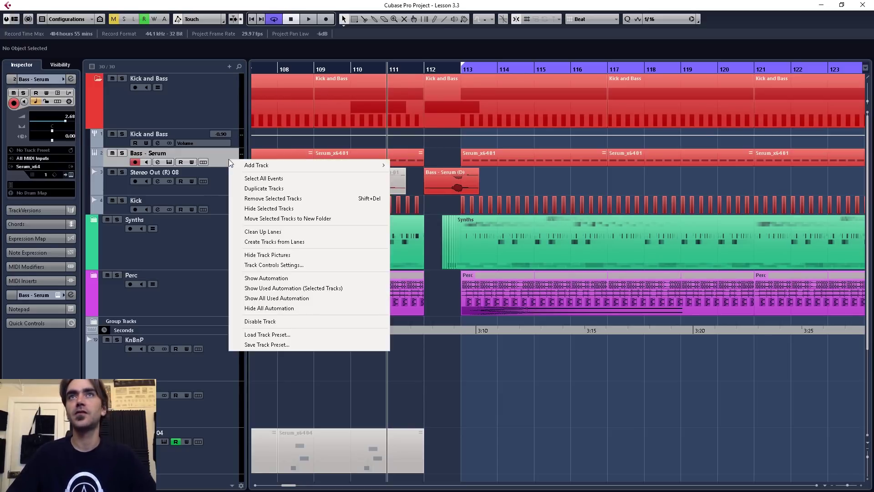
click(266, 192)
right_click(223, 175)
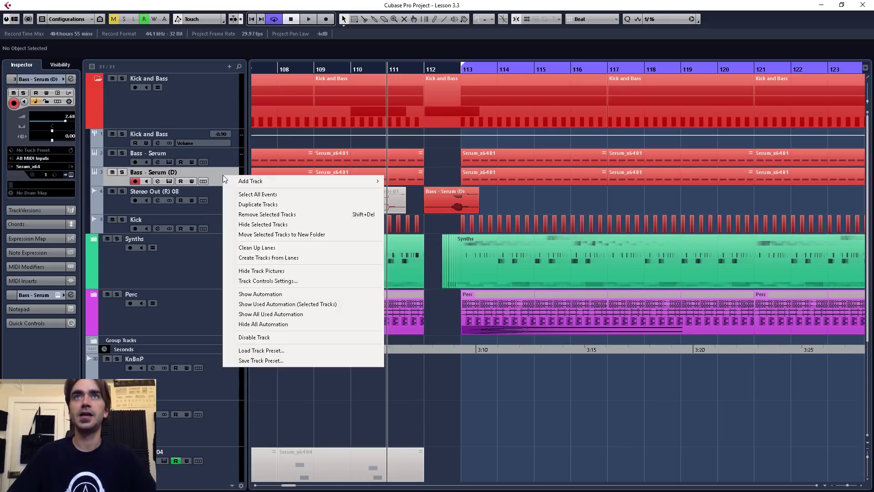
click(261, 197)
key(Delete)
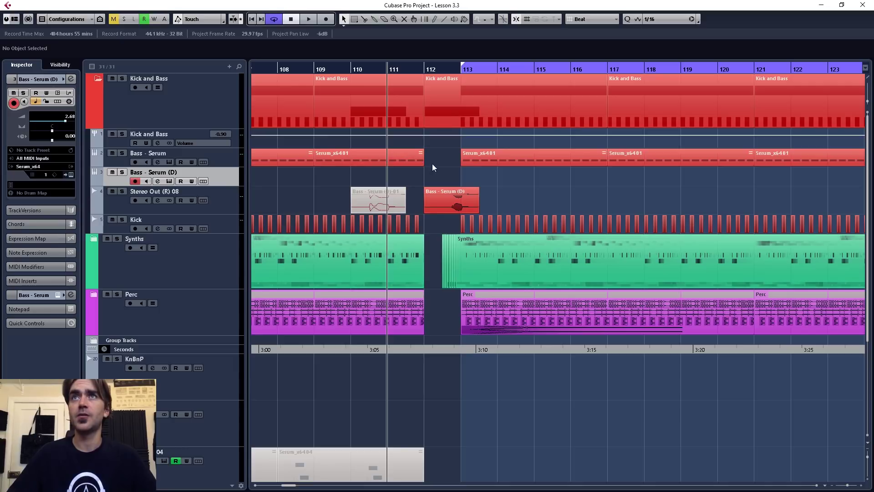
Step: In a new one-bar part at bar 112 of Bass - Serum (D), draw D#2 from 112.3 and an overlapping D#1 from 112.4 to 113
drag(427, 174, 460, 175)
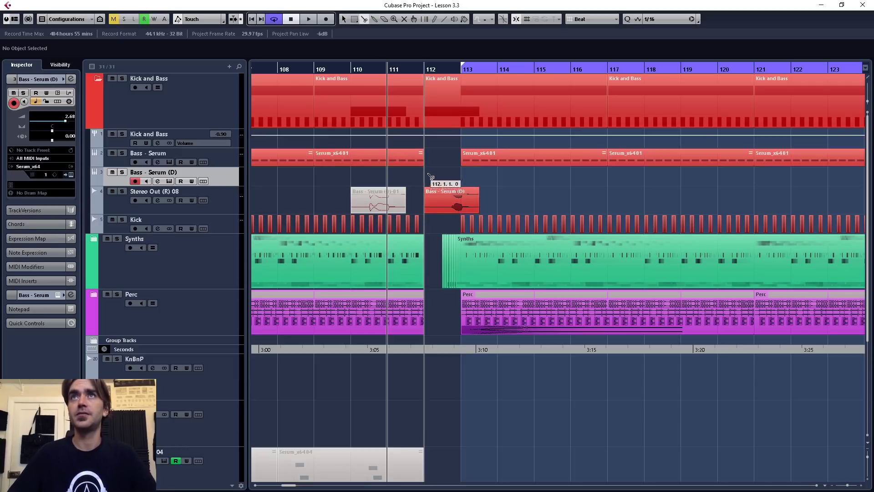
double_click(442, 178)
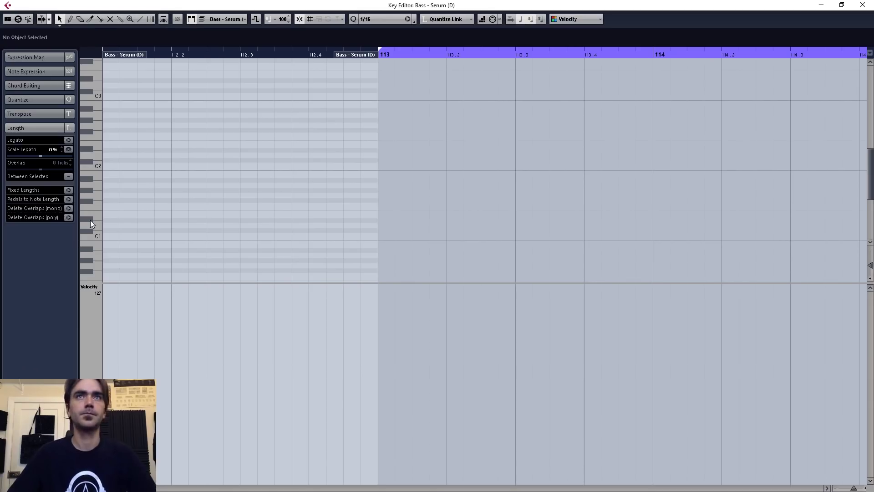
drag(241, 221, 376, 220)
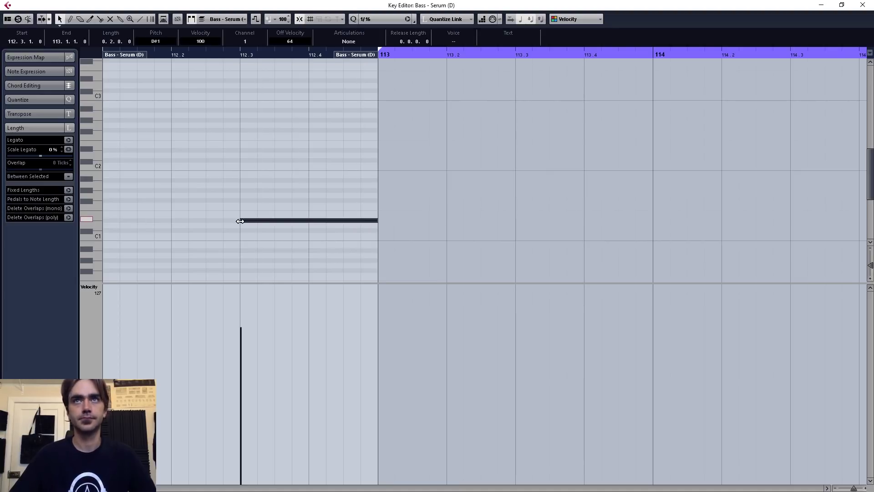
drag(241, 150, 326, 150)
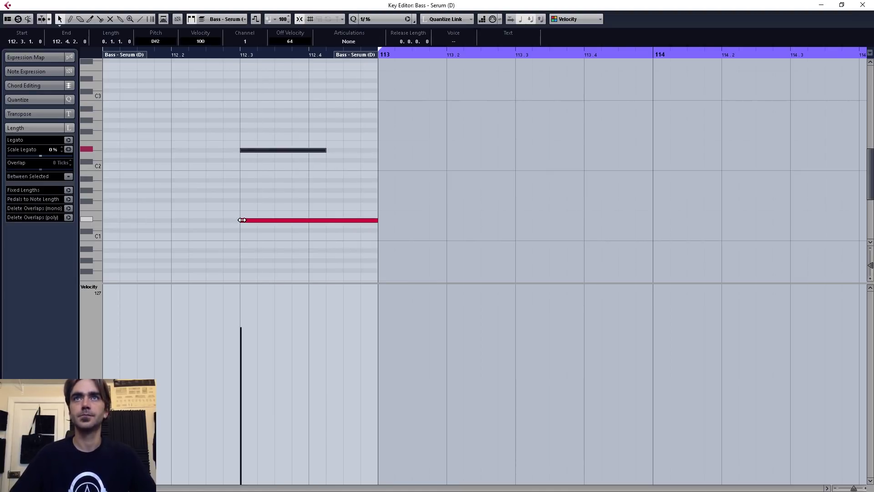
drag(240, 220, 309, 220)
key(Return)
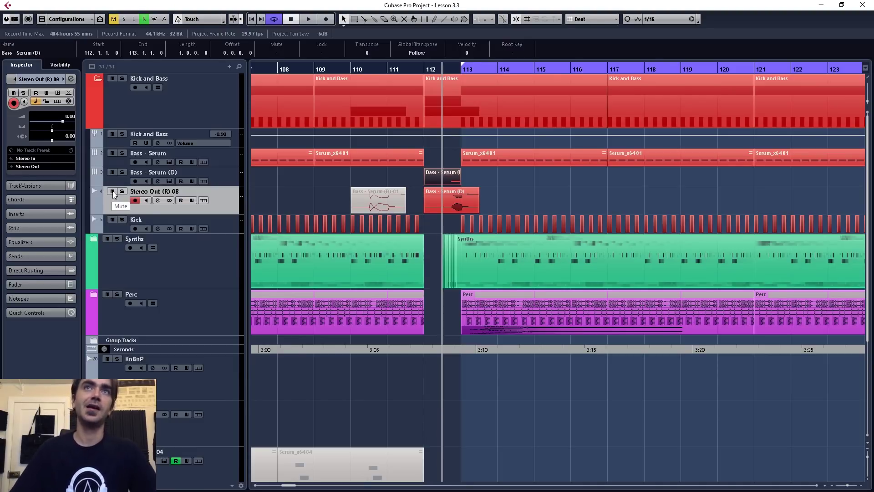
Step: Mute the Stereo Out (R) 08 track and review the notes in the Bass - Serum (D) part
click(113, 193)
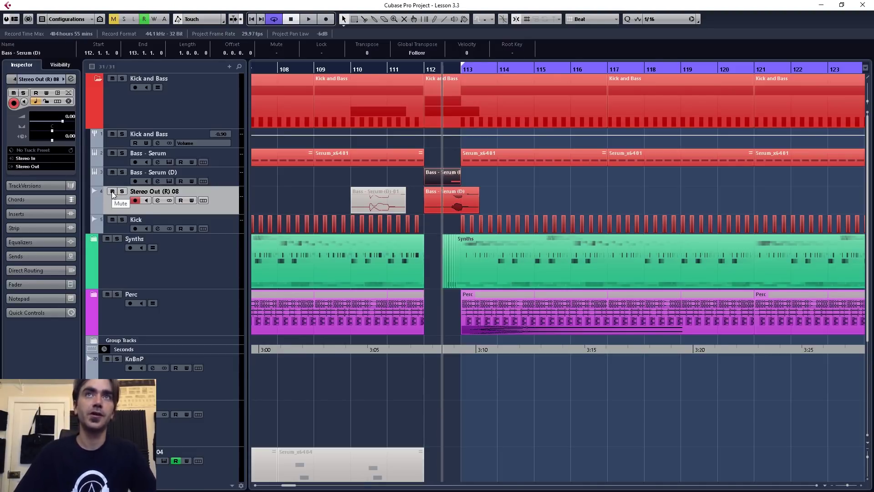
double_click(453, 178)
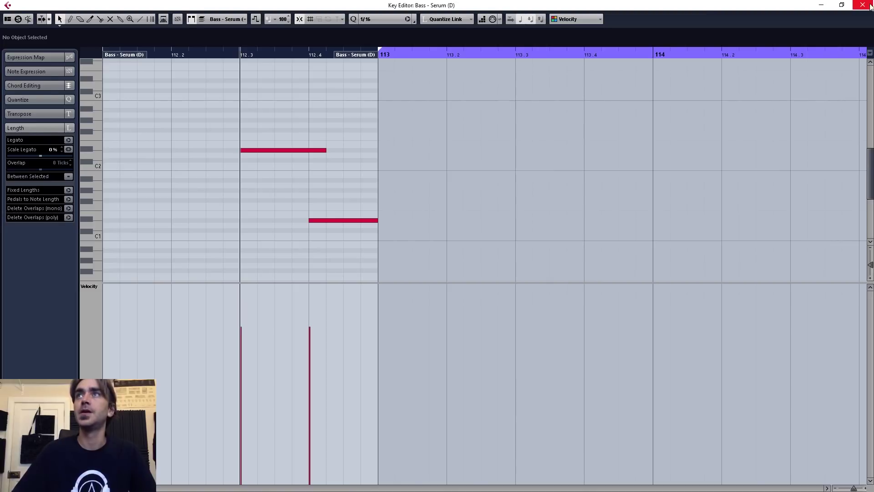
click(863, 5)
Step: Open the Serum instrument of the Bass - Serum (D) track and bypass all LFO 1 destinations
click(220, 180)
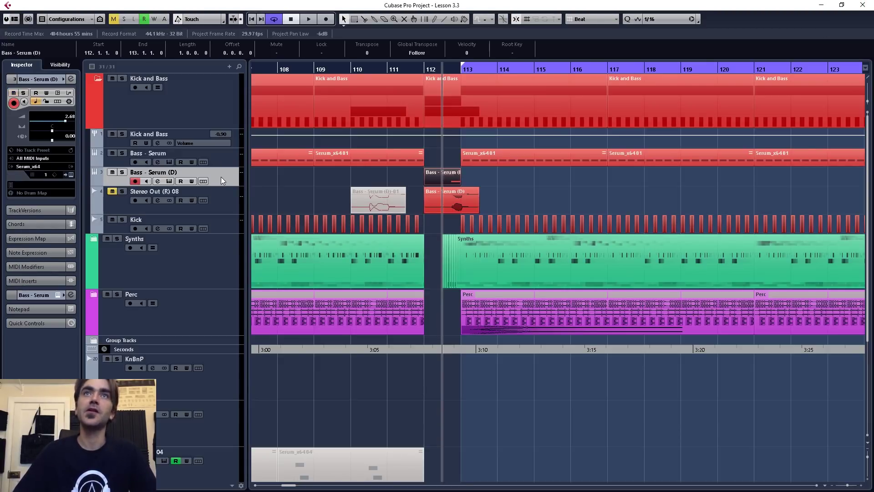
click(69, 175)
drag(137, 84, 461, 83)
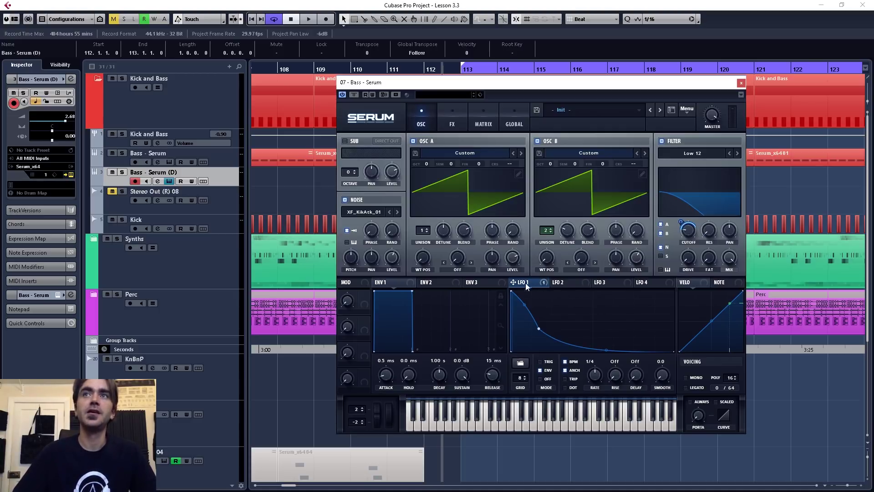
mouse_move(526, 289)
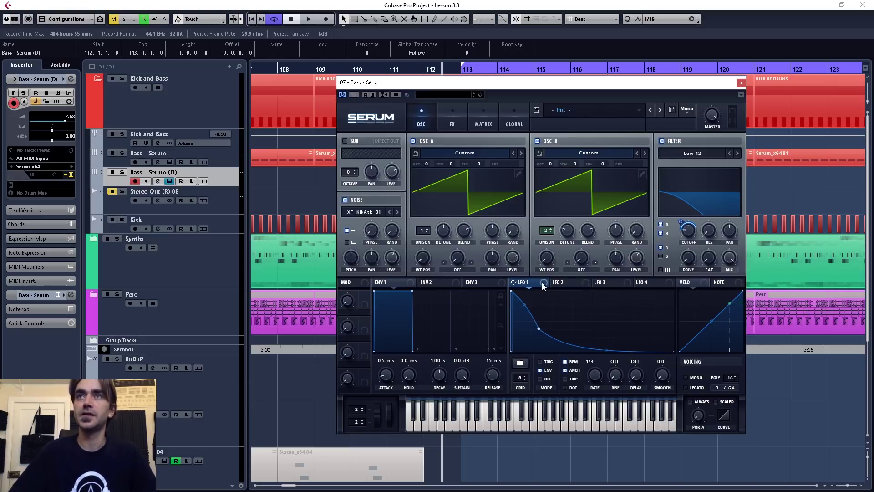
click(543, 285)
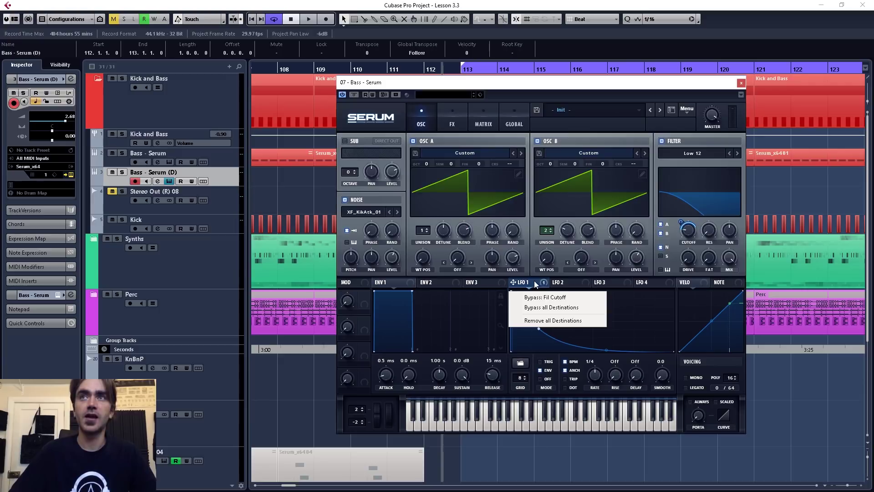
click(561, 307)
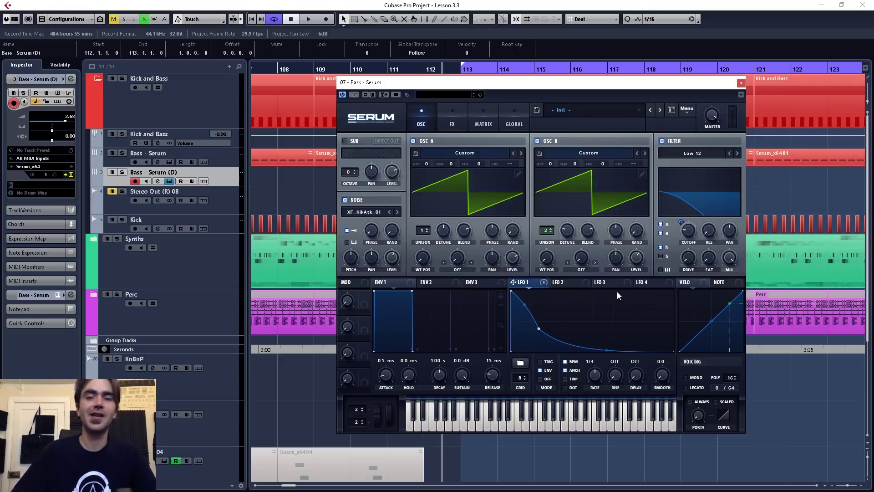
Step: Raise Serum's Low 12 filter cutoff and switch the voicing to mono with increased portamento
mouse_move(685, 221)
drag(695, 213, 695, 203)
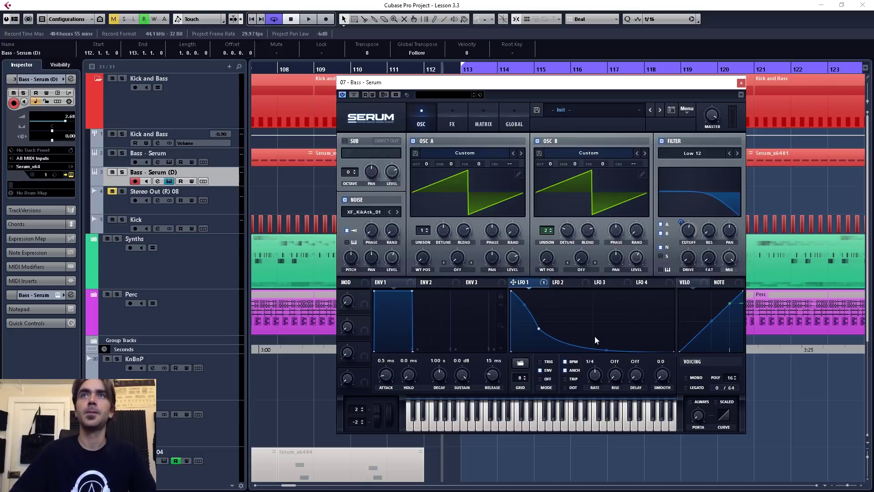
click(686, 378)
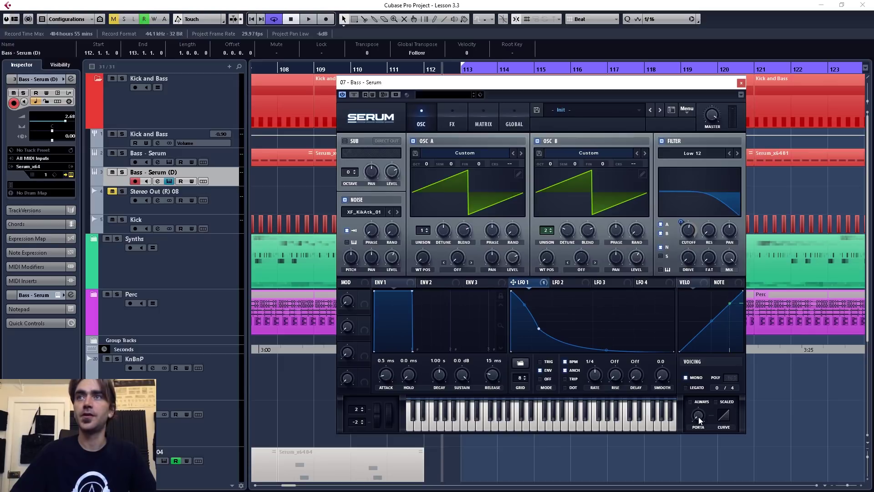
drag(698, 416, 700, 367)
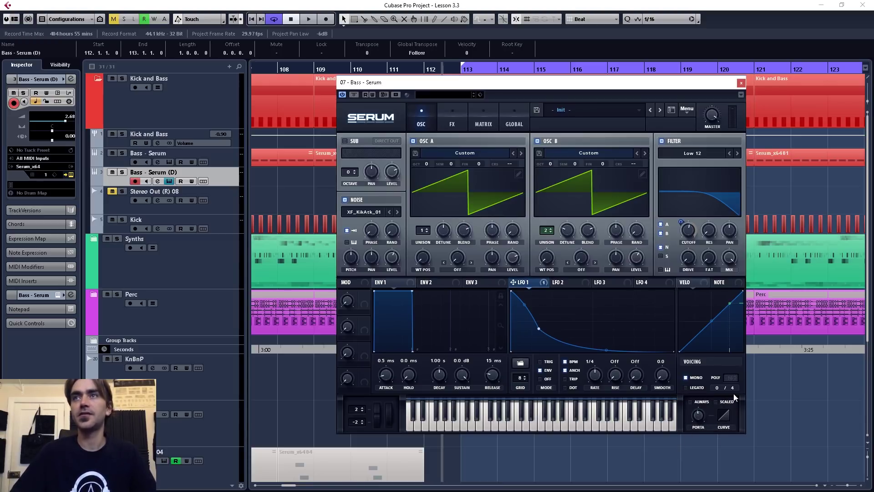
Step: Play back the transition from bar 112 into bar 113 to hear the gliding bass
drag(568, 87, 180, 88)
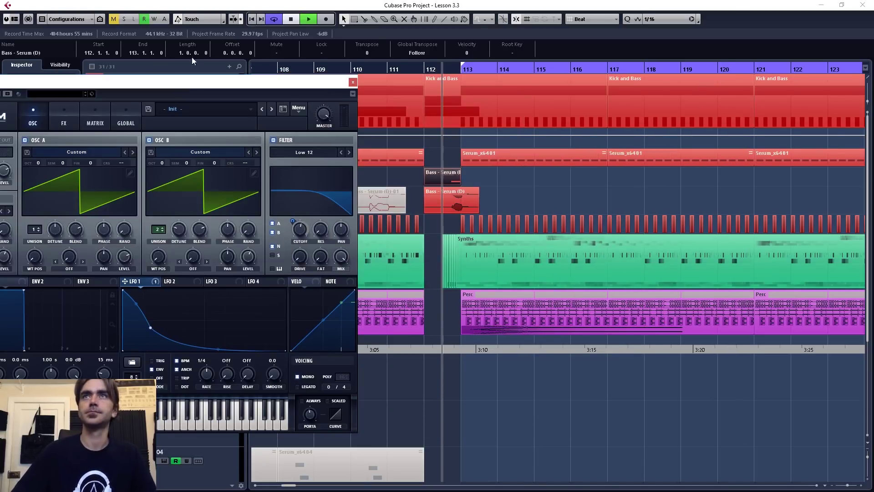
key(space)
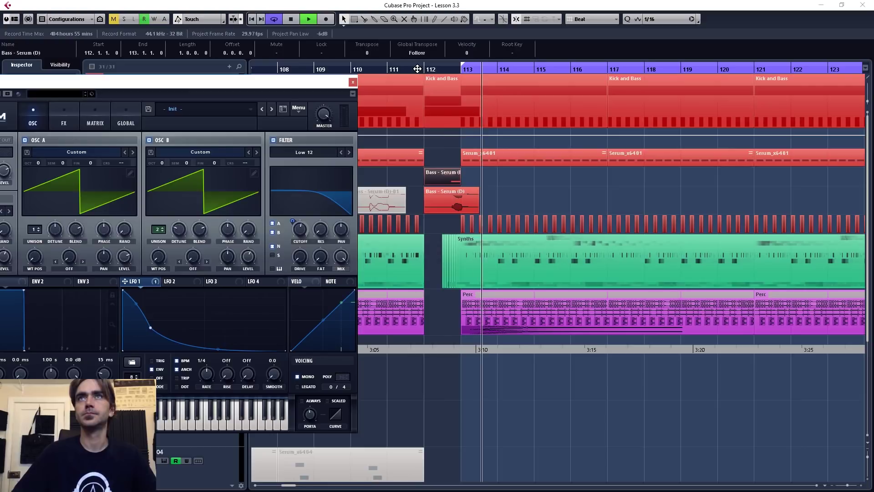
key(space)
Step: Disable the LFOTool_x64 insert on the Bass - Serum (D) channel
drag(254, 83, 639, 100)
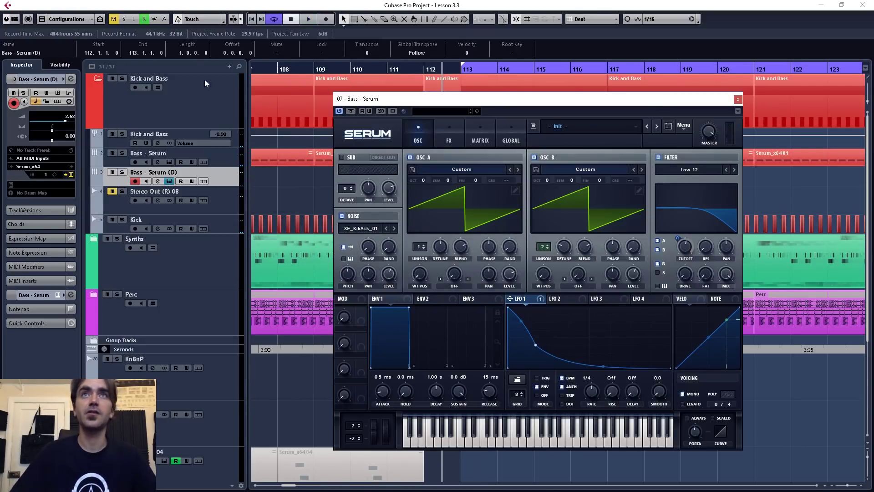
click(73, 78)
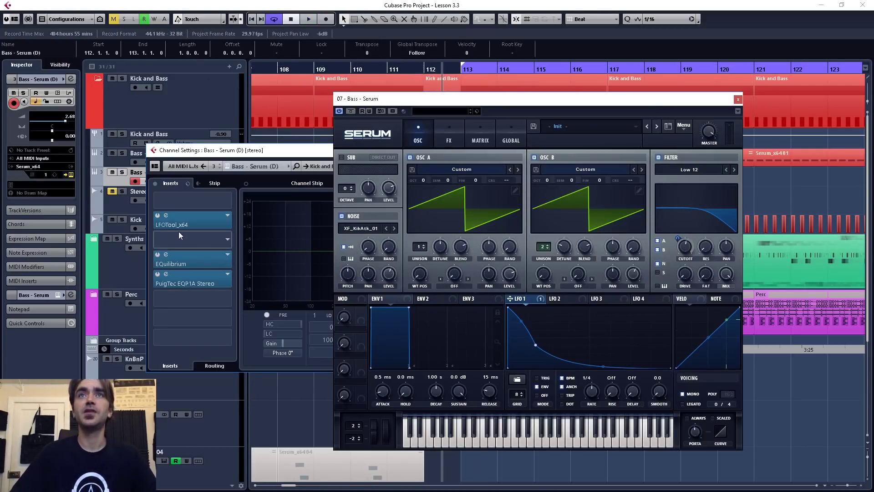
click(157, 216)
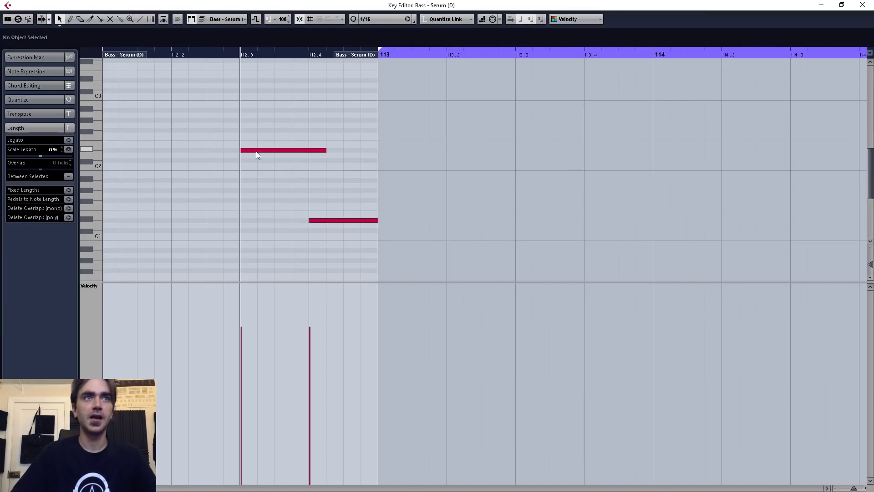
Step: Place the D#2 note from 112.4.1 to 112.4.4, start the D#1 note at 112.4.2, and play back the part
drag(256, 151, 358, 160)
click(450, 271)
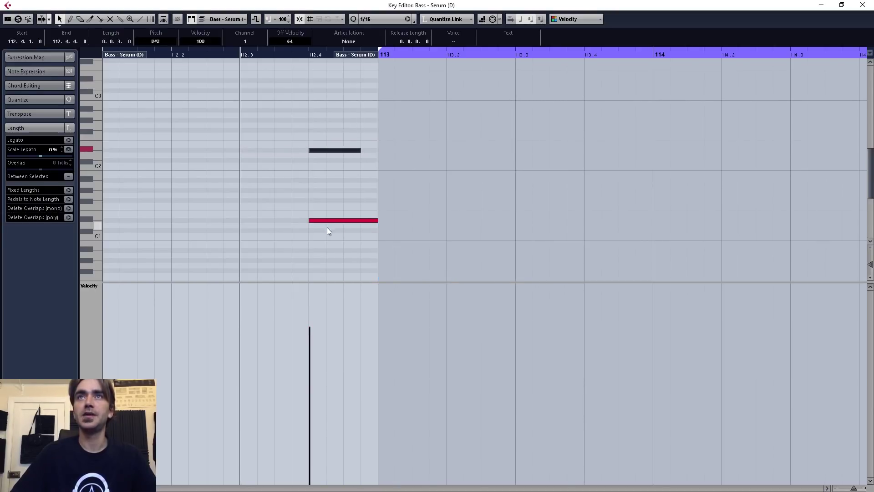
mouse_move(311, 221)
mouse_down()
mouse_move(344, 229)
mouse_move(326, 221)
mouse_up()
key(space)
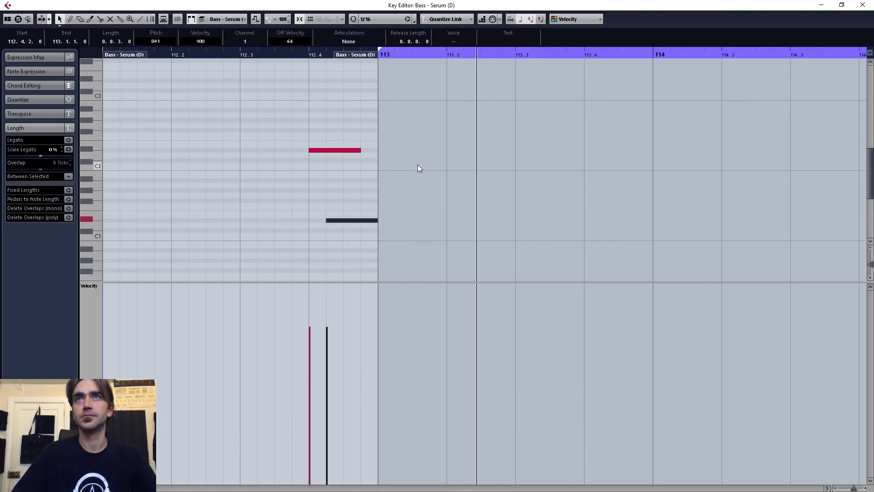
key(space)
key(space)
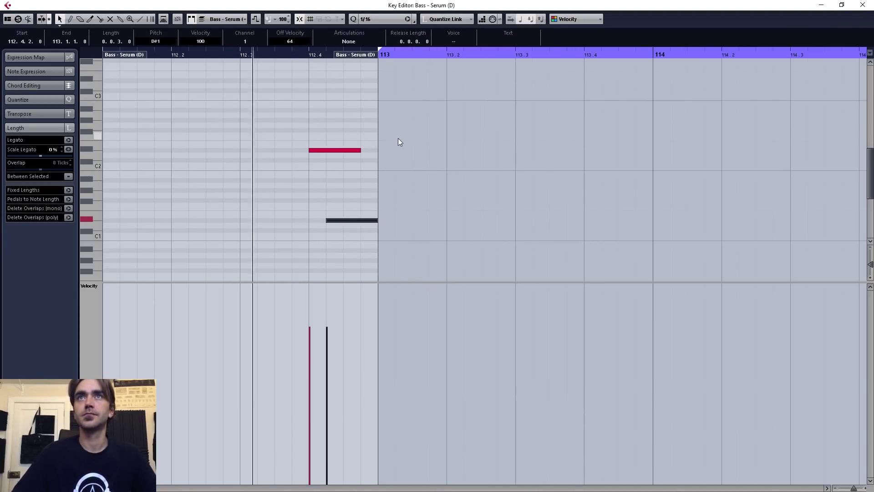
click(862, 5)
Step: Review the filter cutoff and portamento in the Bass - Serum (D) instrument while playing back the glide
click(169, 181)
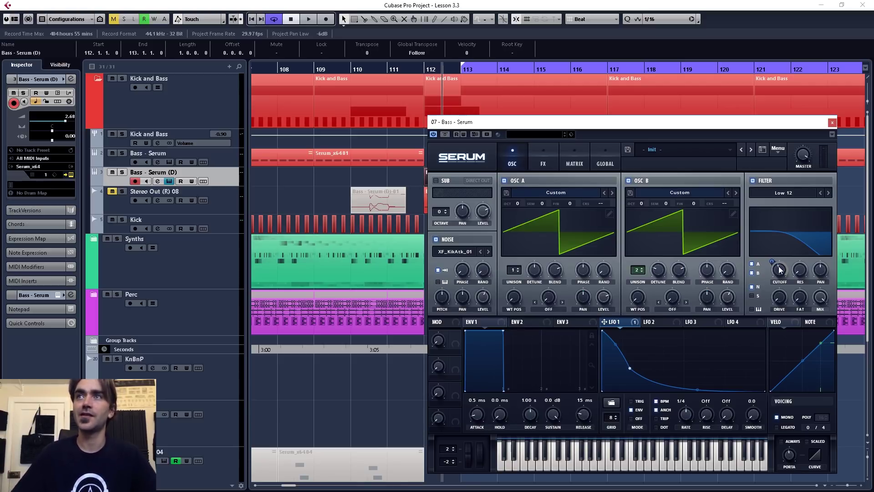
mouse_move(779, 273)
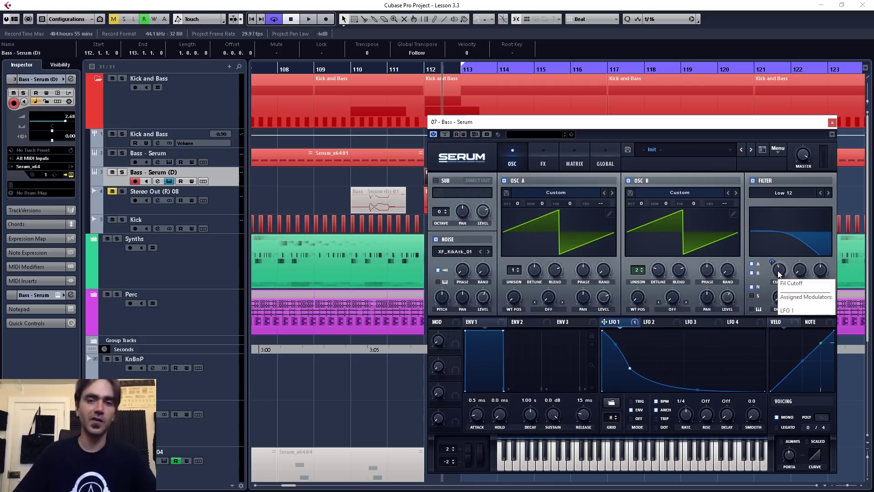
key(space)
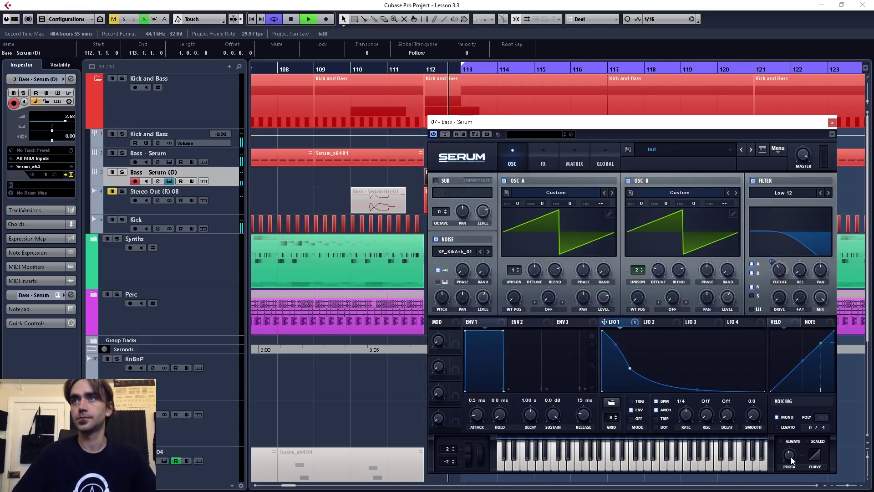
key(space)
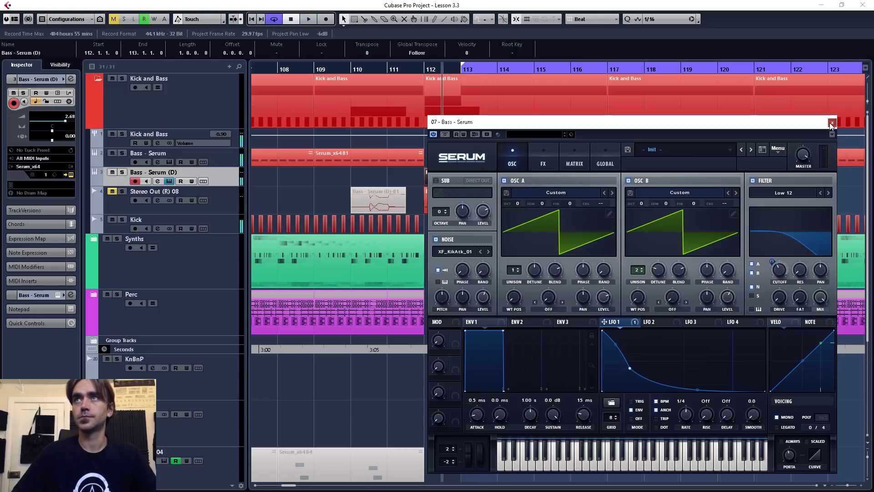
click(832, 122)
Step: Transpose the note starting at 112.4.1 in the Bass - Serum (D) part to A#1 and play back the transition
key(Return)
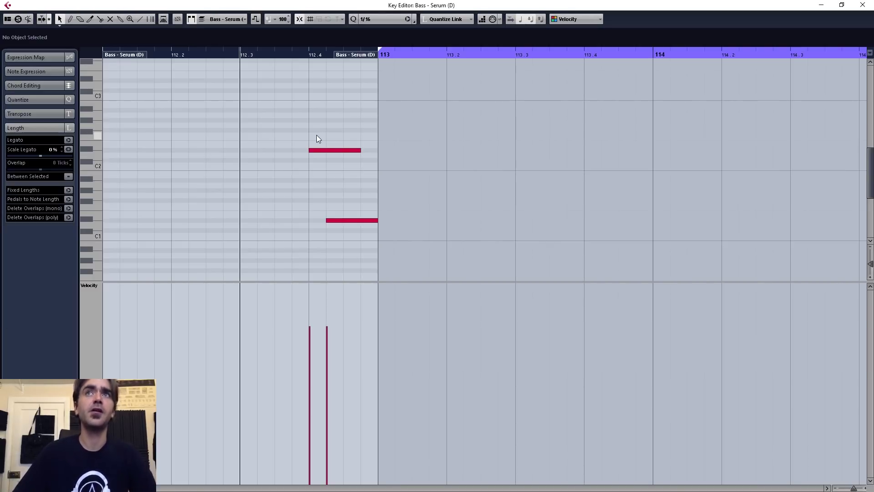
click(321, 150)
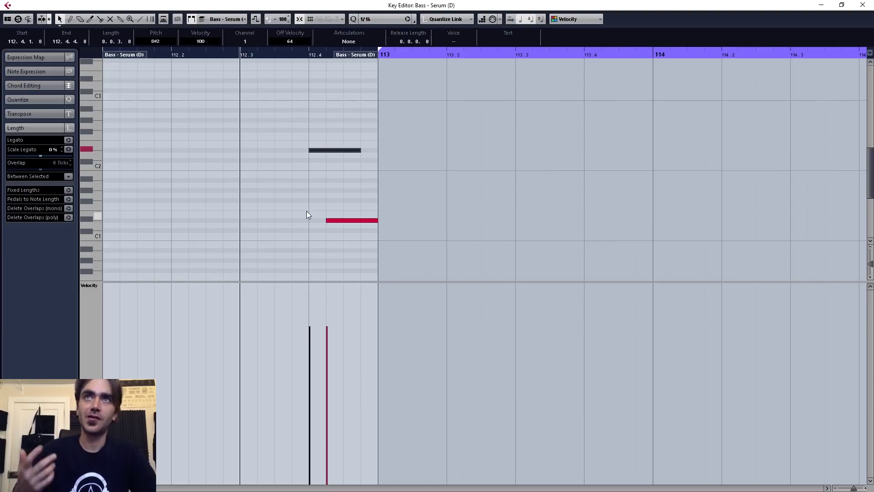
key(shift+Down)
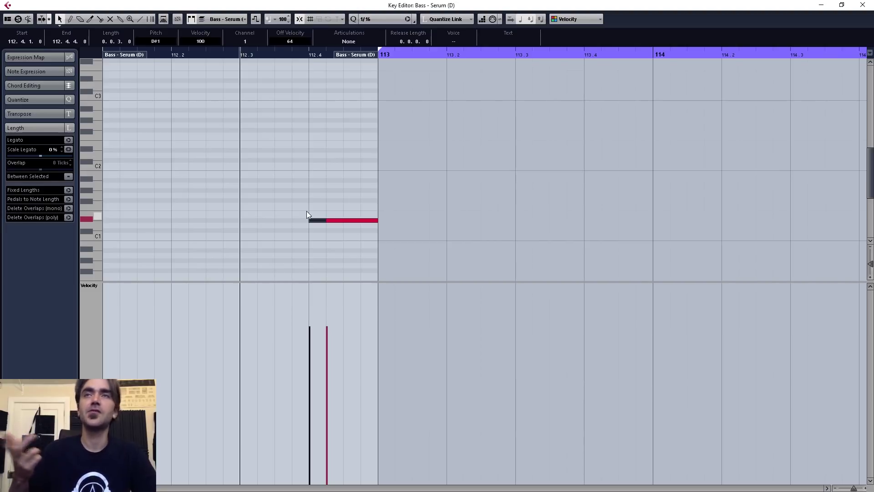
key(Up)
key(Up)
key(Up)
key(Up)
key(Up)
key(Up)
key(Up)
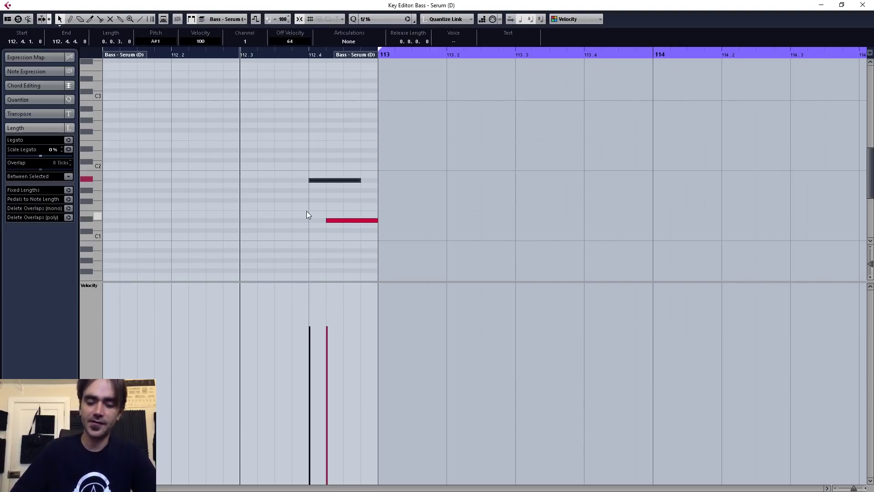
key(Escape)
key(space)
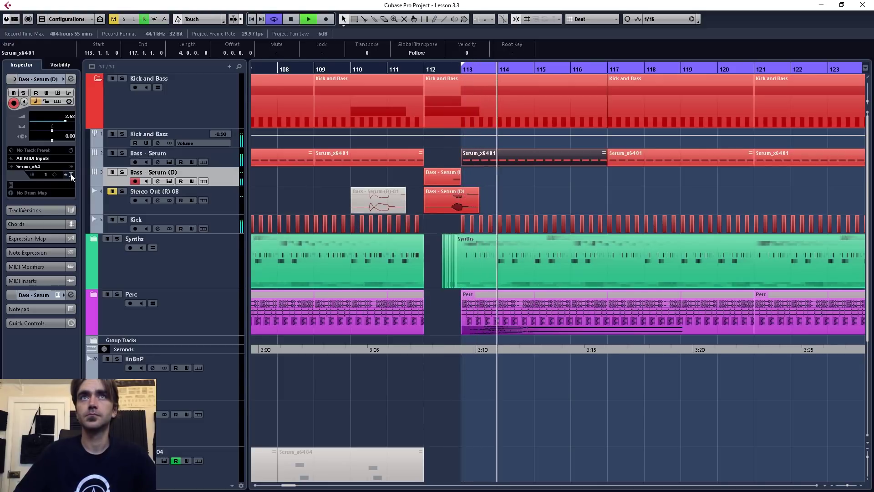
Step: Turn off oscillator B in the Bass - Serum (D) instrument and play back the fill
click(364, 156)
key(space)
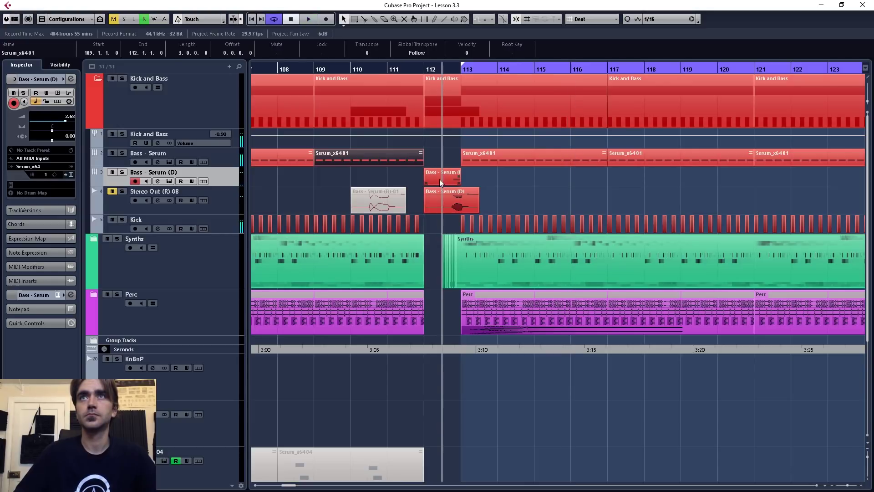
double_click(439, 179)
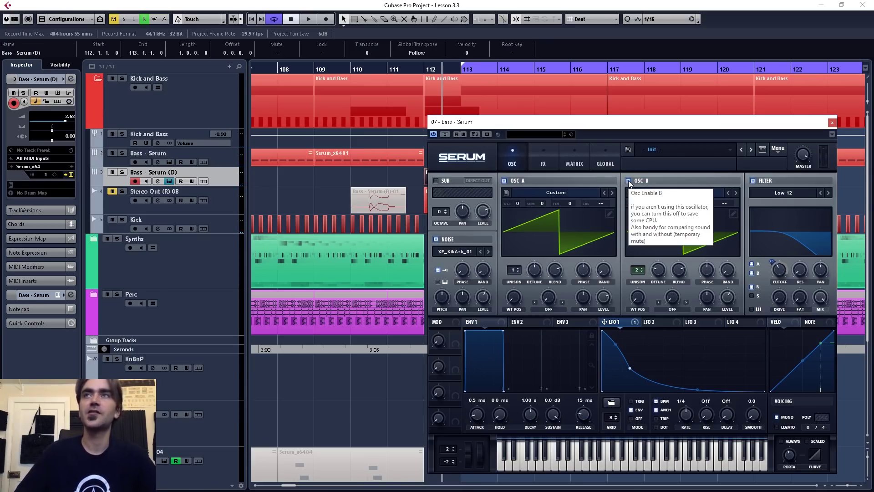
click(628, 180)
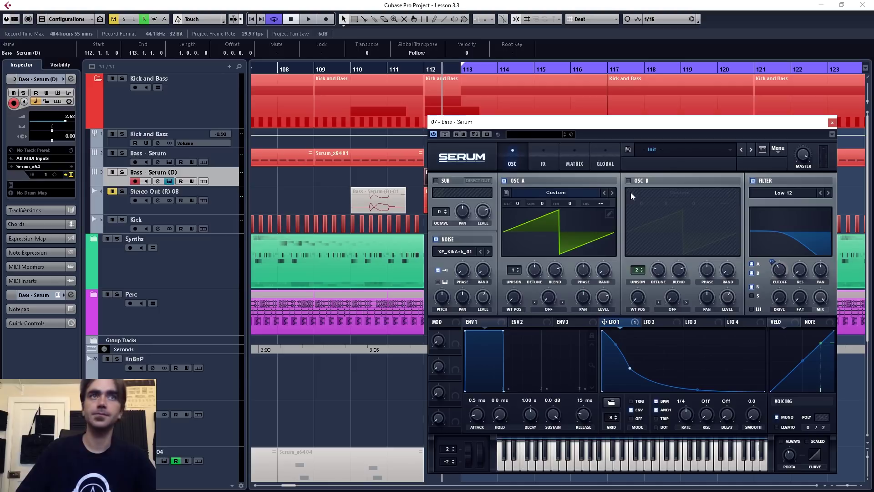
key(space)
mouse_move(781, 272)
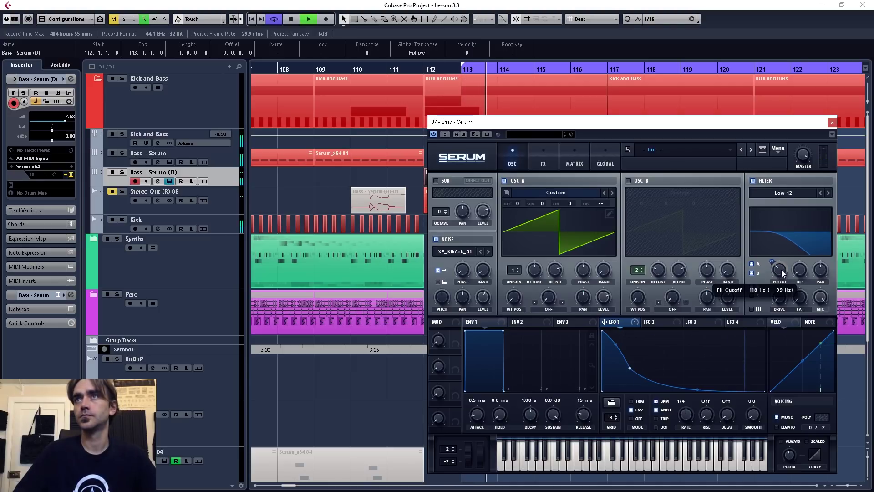
click(832, 123)
Step: Transpose both notes of the Bass - Serum (D) part down three semitones and set the track's MIDI transpose to 3
double_click(447, 178)
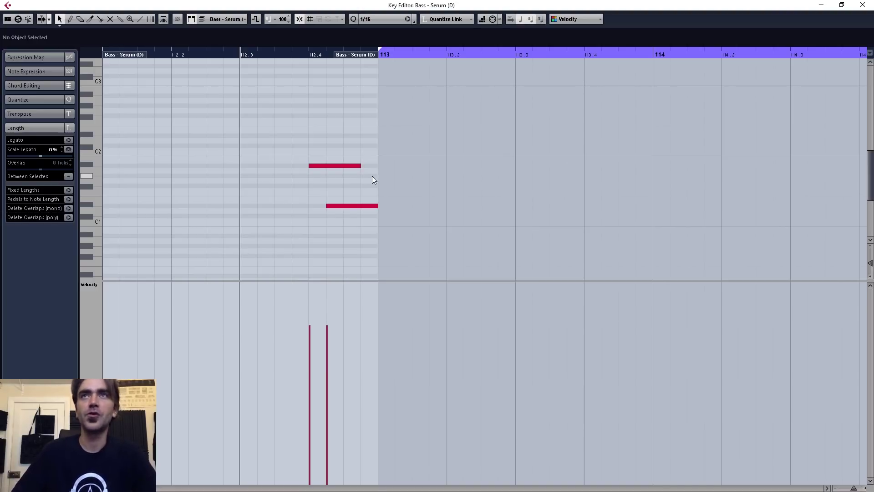
drag(366, 132, 310, 229)
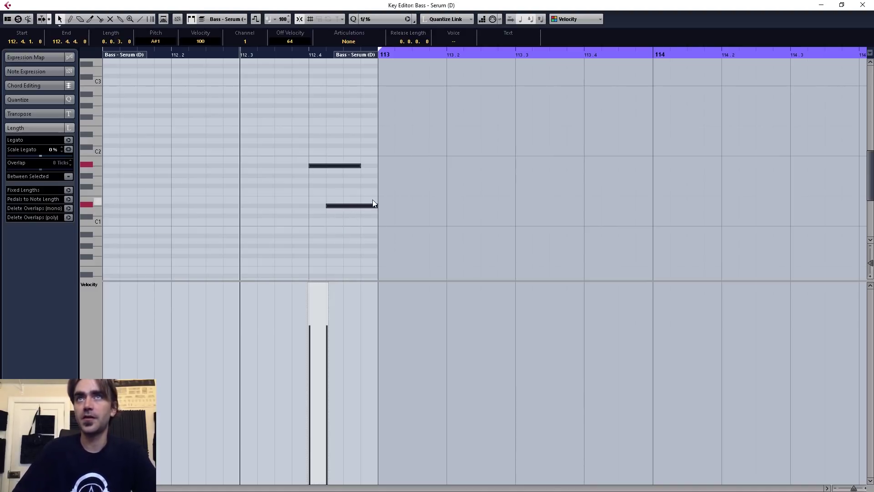
key(Down)
key(Down)
key(Down)
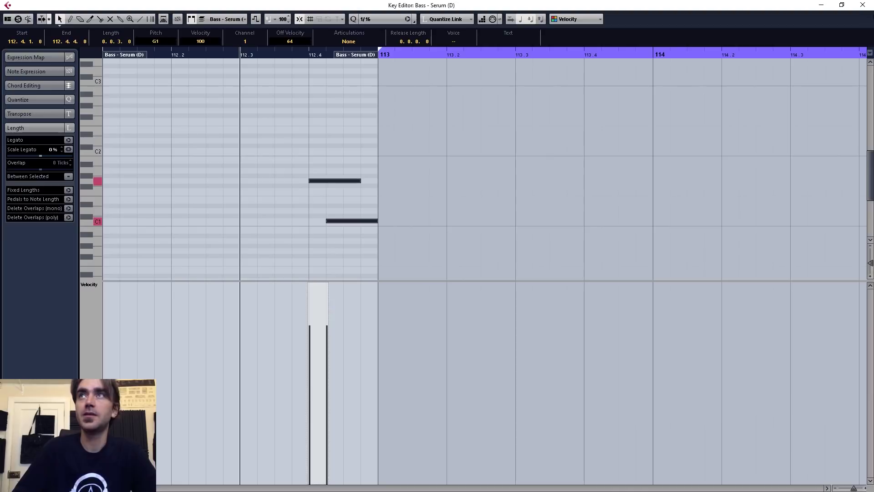
click(868, 4)
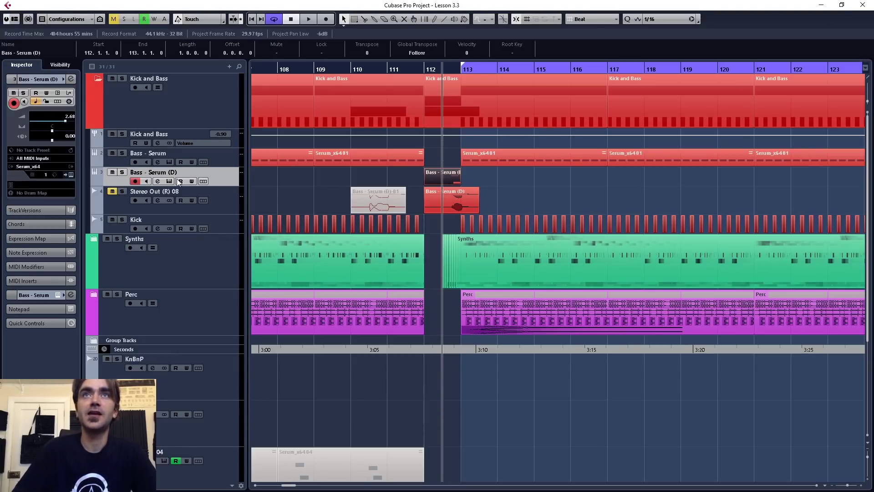
click(40, 266)
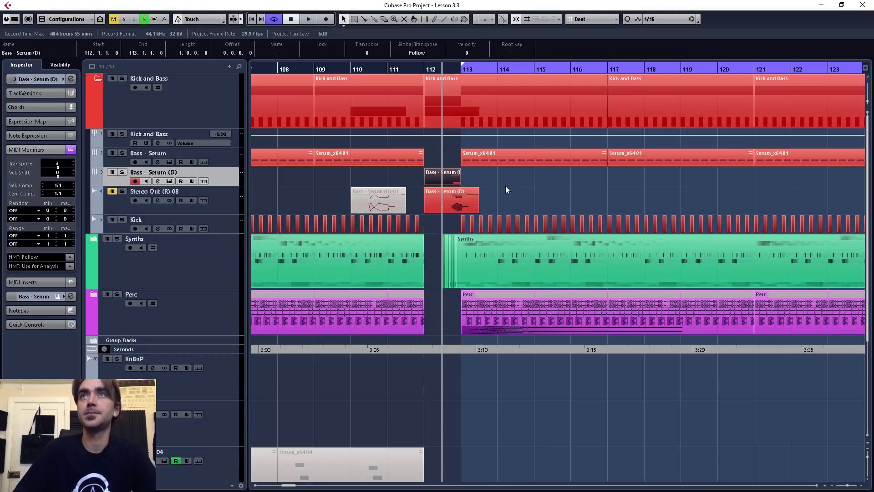
Step: Add a G0 note from 112.3.1 to 112.3.4 and a C2 note from 112.3.2 to 112.4.2, and play back the part
key(Return)
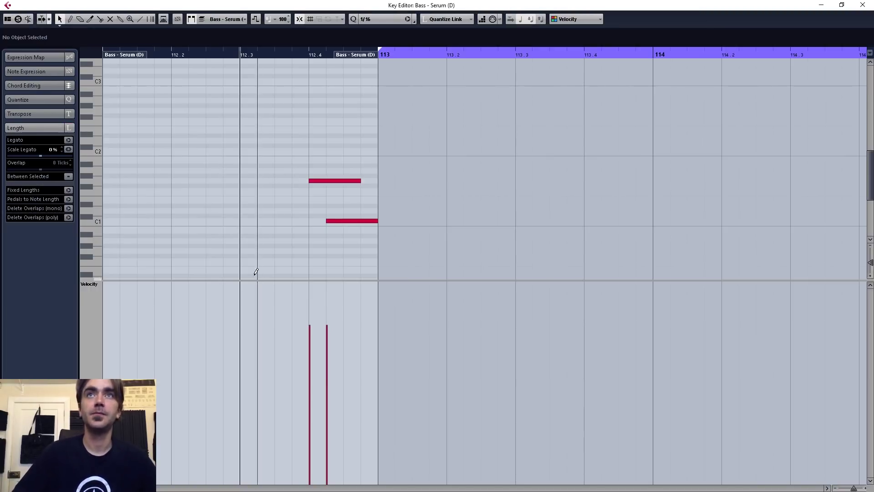
drag(241, 251, 288, 253)
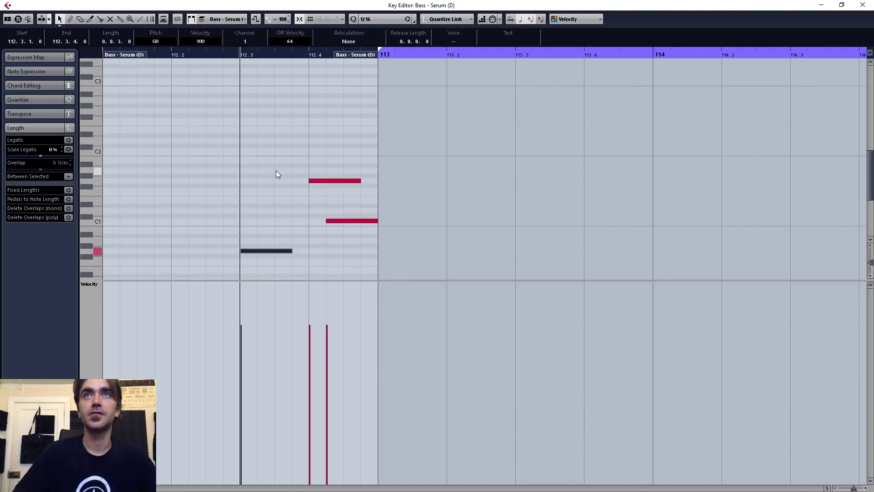
double_click(264, 150)
key(space)
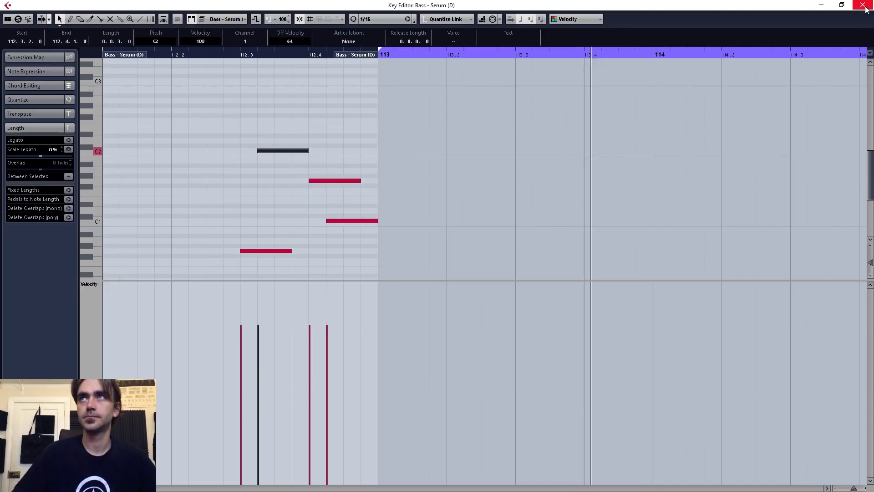
key(space)
drag(308, 151, 326, 151)
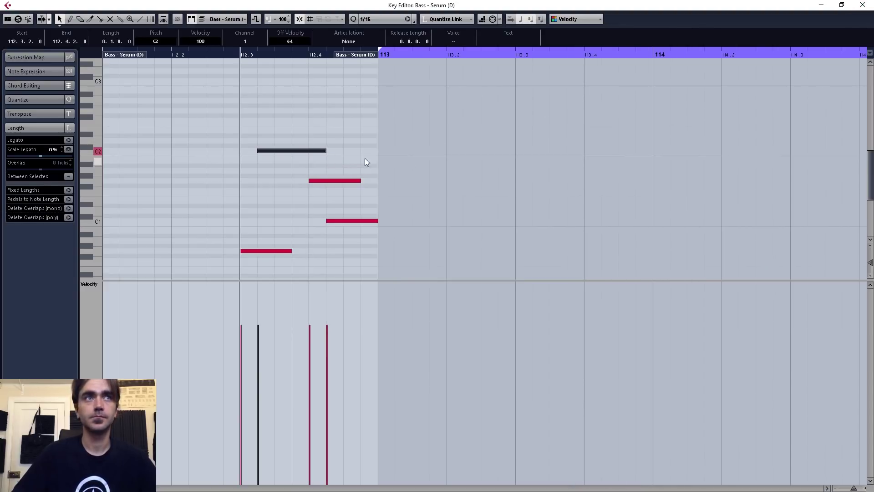
key(space)
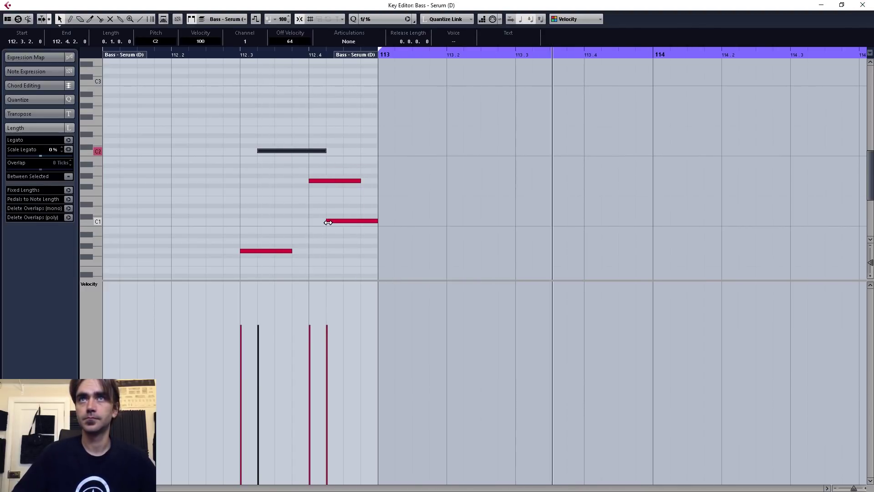
key(space)
Step: Transpose the last note, starting at 112.4.2, down one octave to C0 and play back the fill
click(345, 243)
key(Left)
key(shift+Down)
key(space)
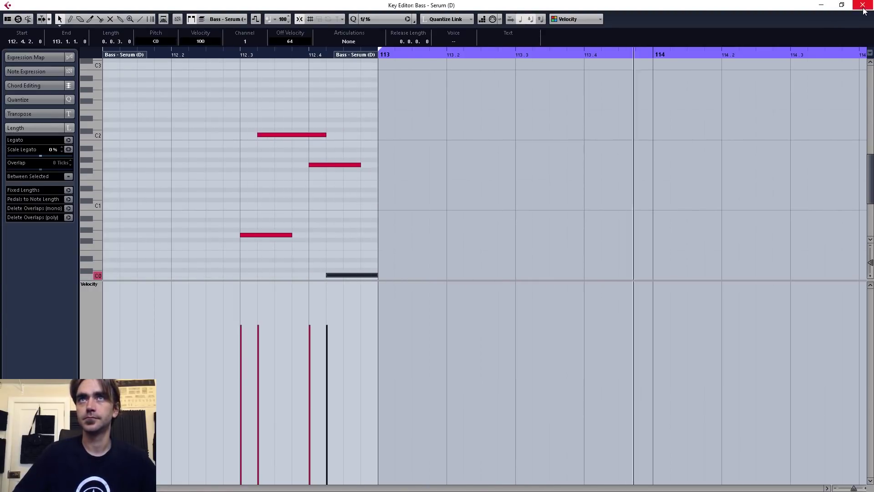
key(Escape)
key(space)
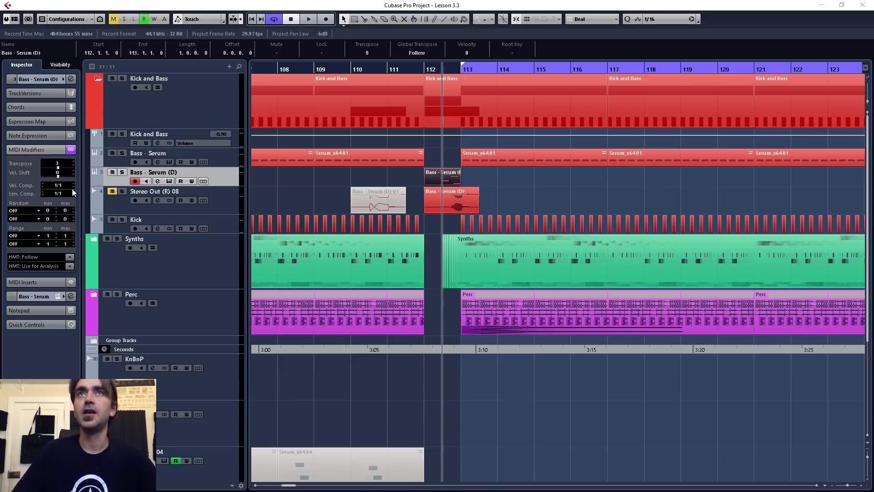
Step: Check the portamento time in the Bass - Serum (D) instrument and play back the fill, including its lead-in from bar 110
click(40, 78)
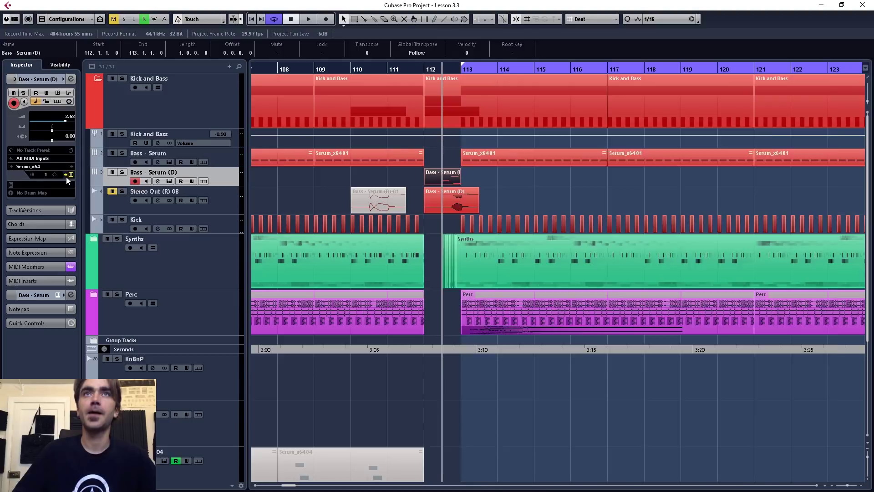
click(68, 176)
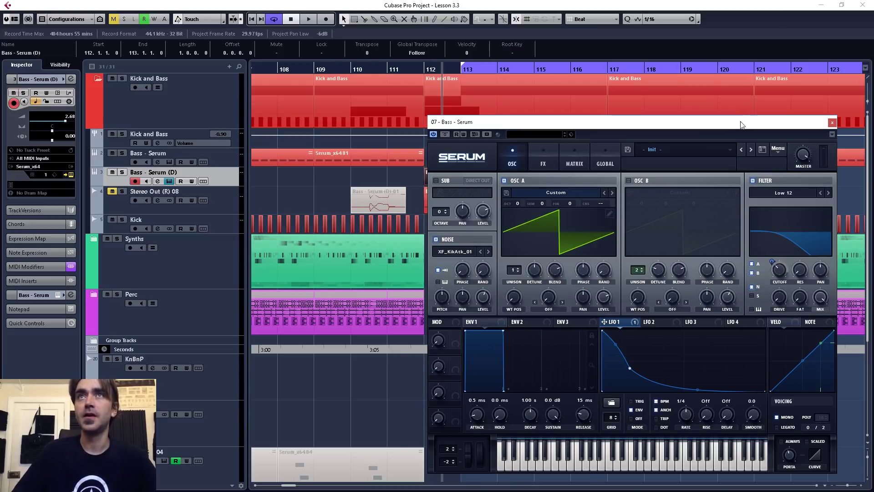
drag(741, 122, 273, 88)
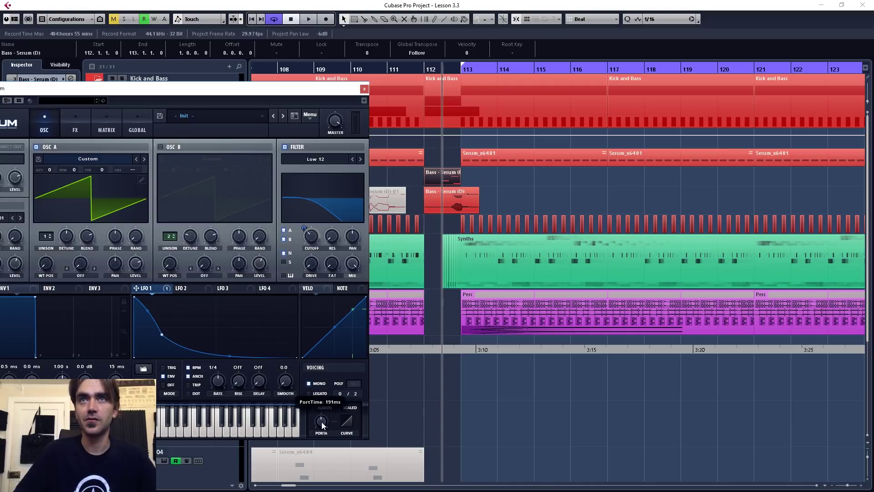
key(space)
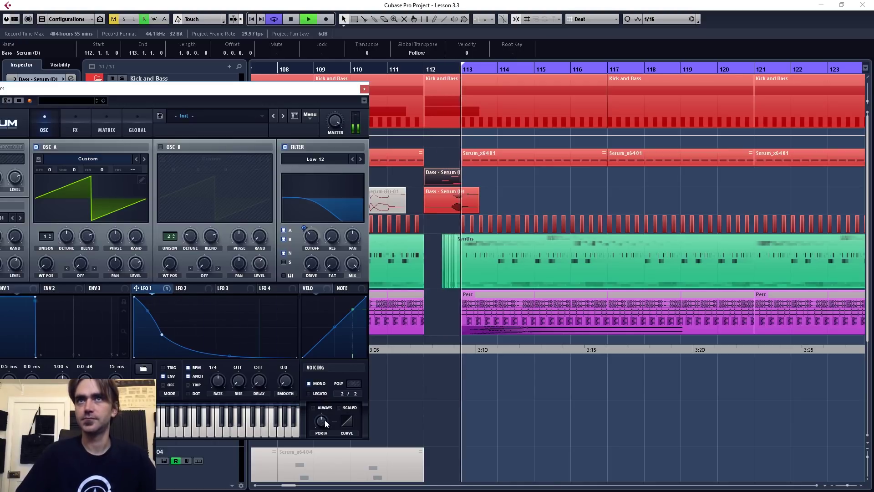
click(364, 88)
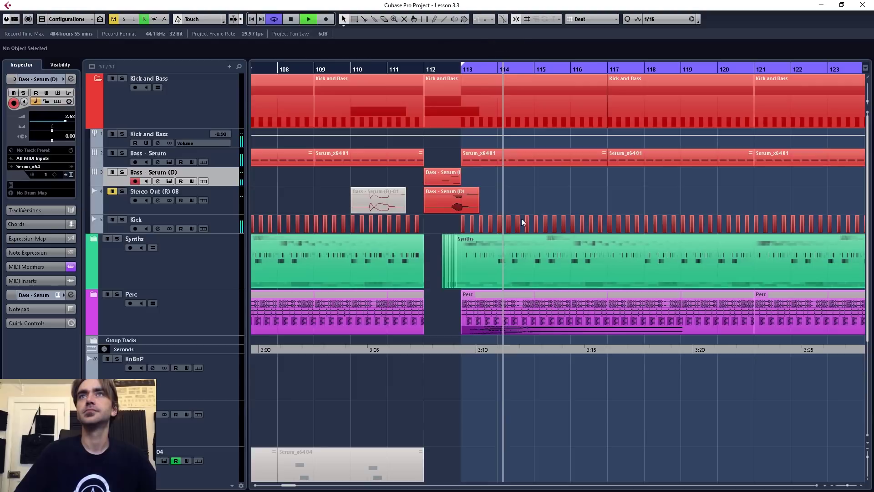
click(374, 68)
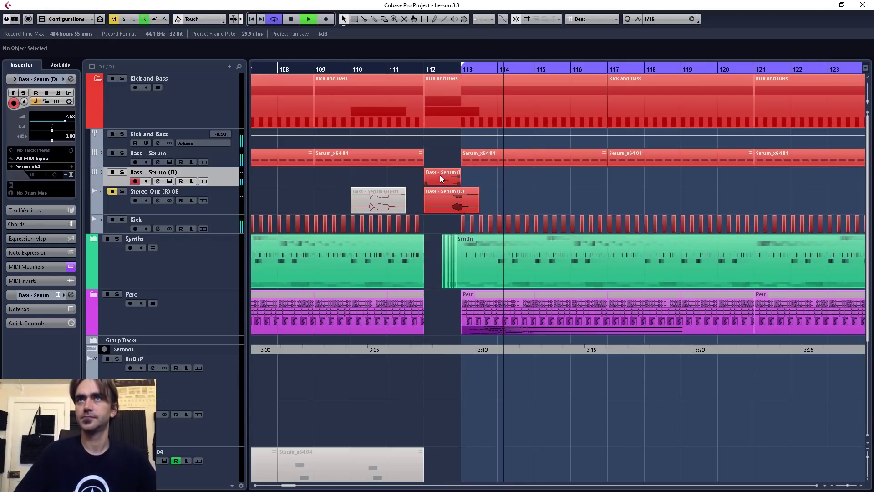
key(space)
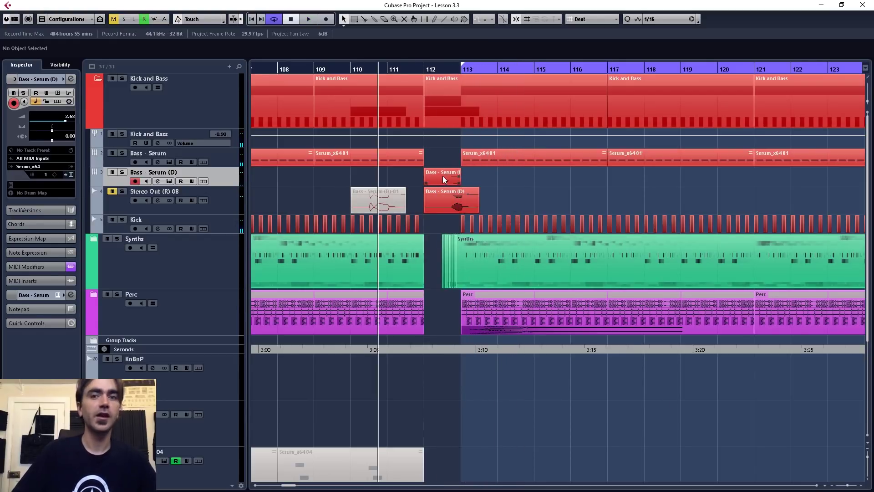
Step: Render the Bass - Serum (D) part at bar 112 in place with the current settings
click(442, 176)
right_click(422, 172)
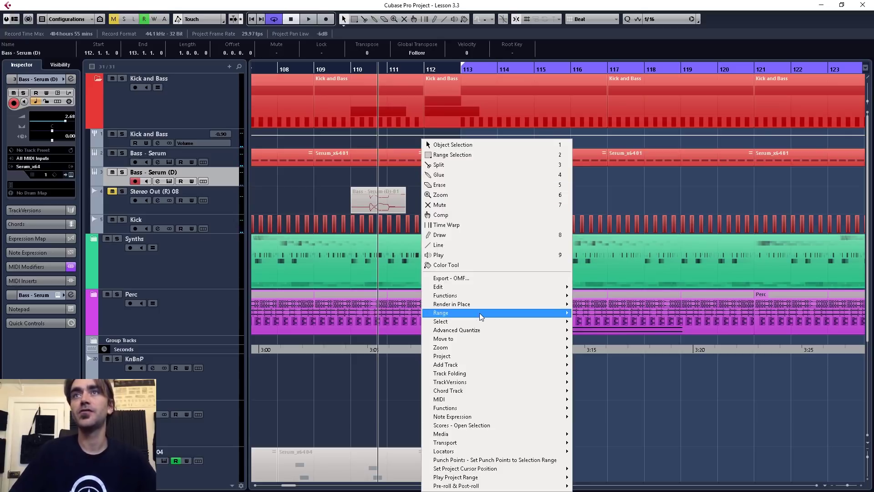
mouse_move(479, 313)
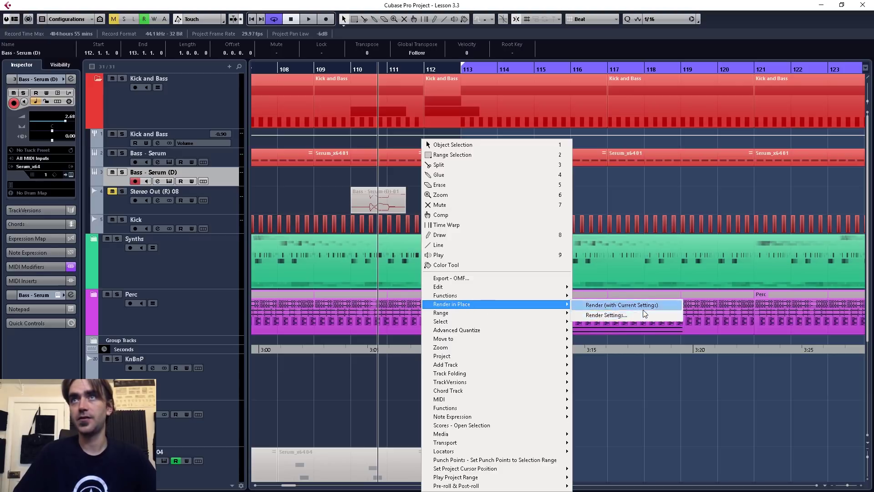
click(634, 305)
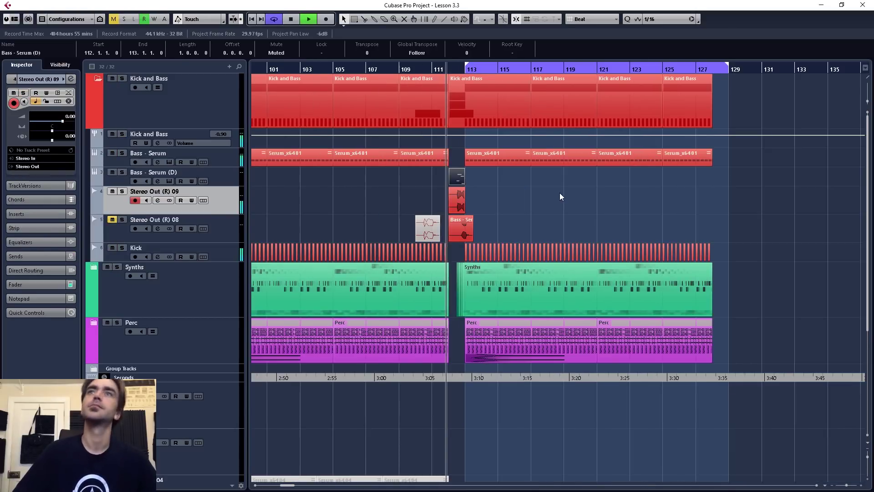
Step: Play back the rendered bass fill in the arrangement and inspect the tracks inside the Synths folder
scroll(560, 194, left, 5)
scroll(602, 189, right, 5)
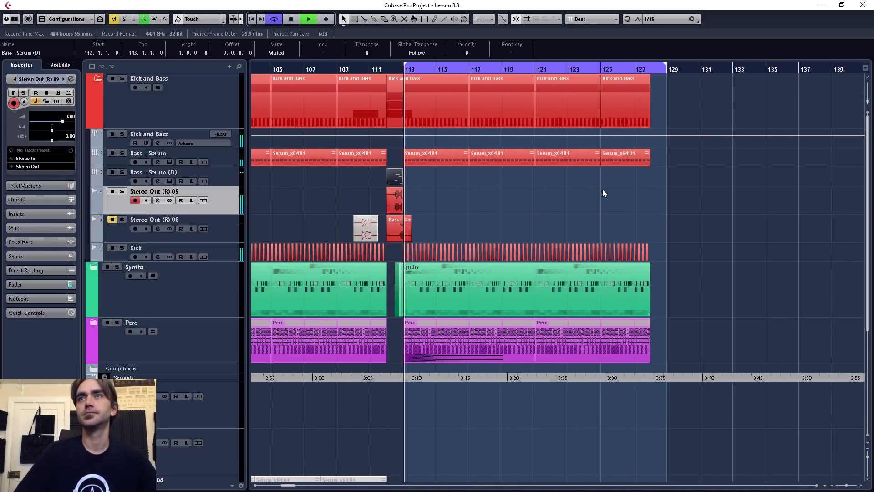
click(94, 268)
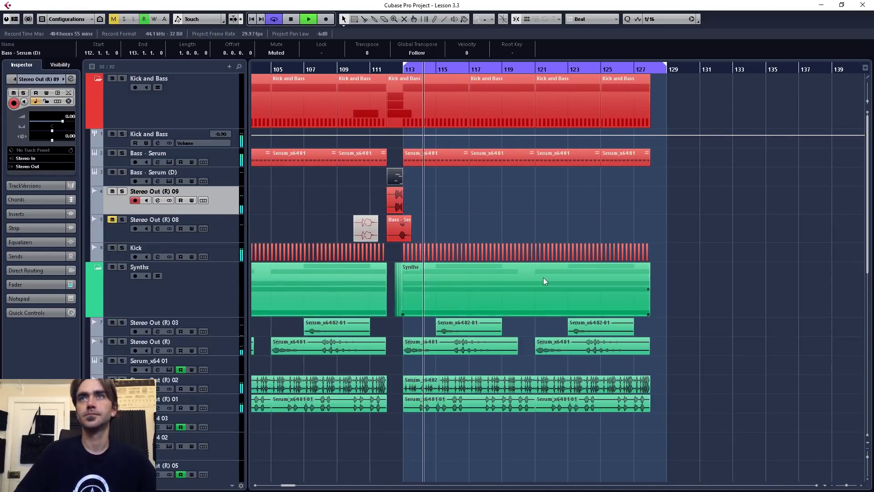
scroll(528, 283, down, 4)
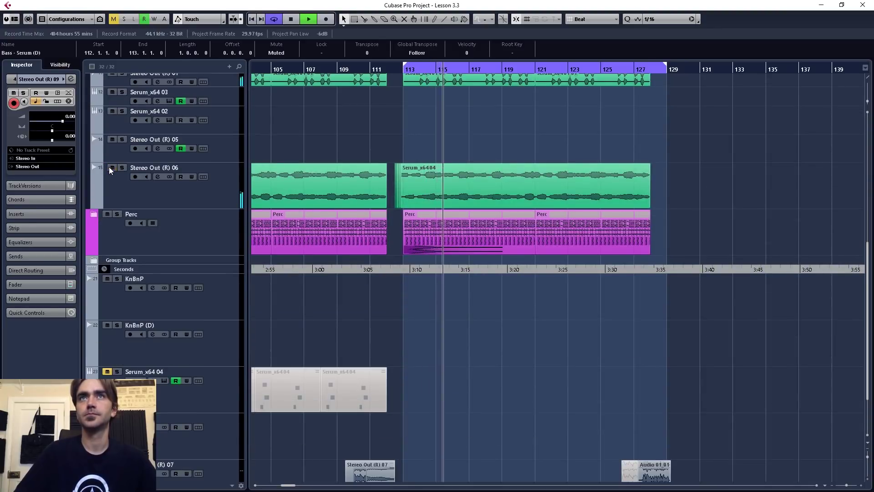
scroll(431, 182, up, 10)
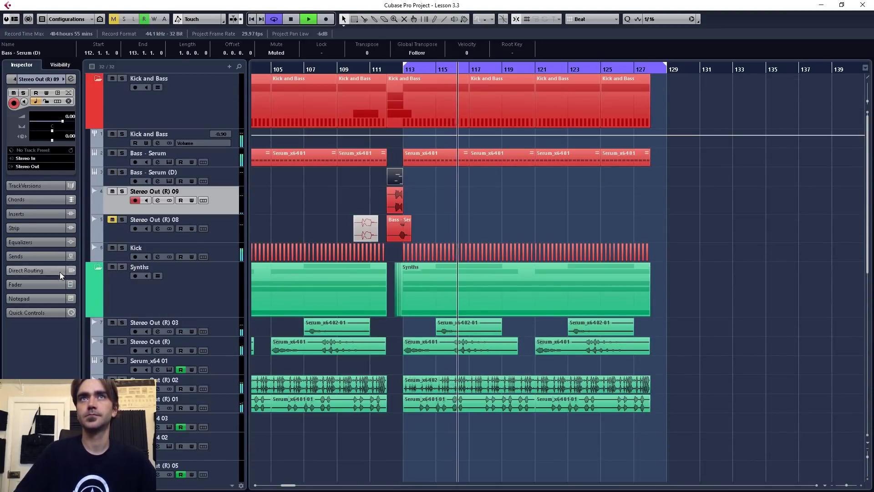
click(98, 267)
click(381, 70)
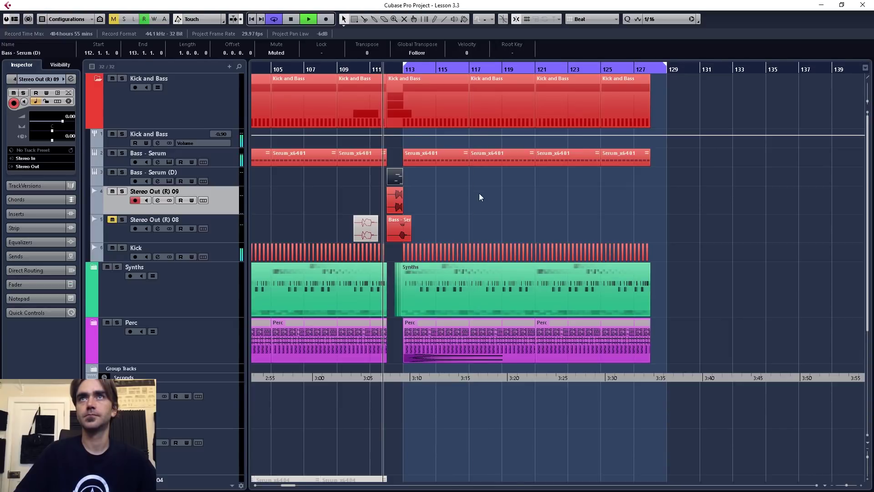
click(522, 210)
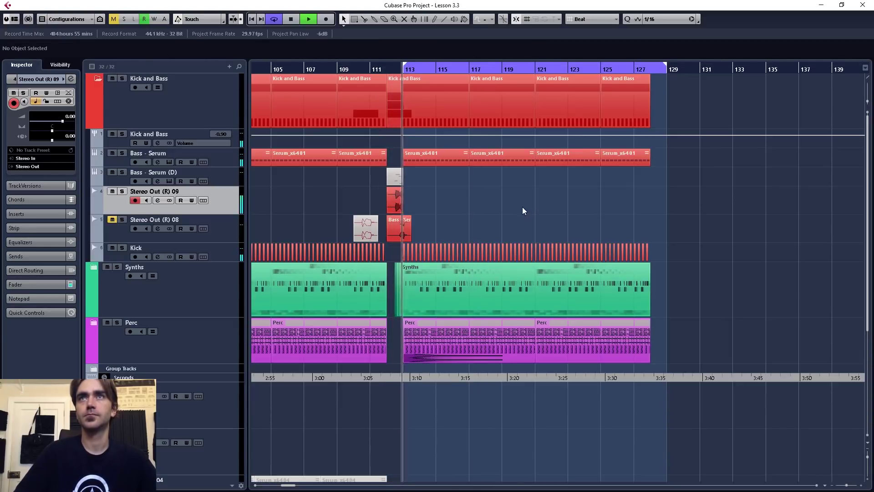
scroll(455, 198, up, 3)
scroll(473, 203, up, 2)
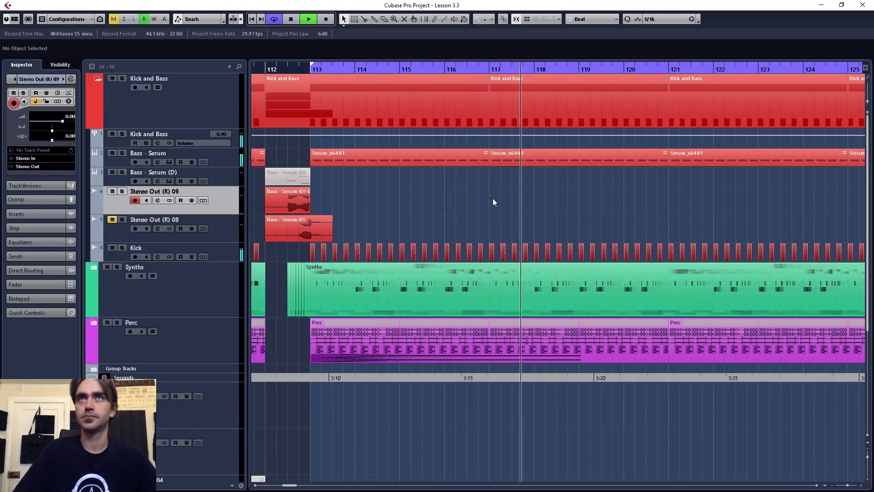
key(space)
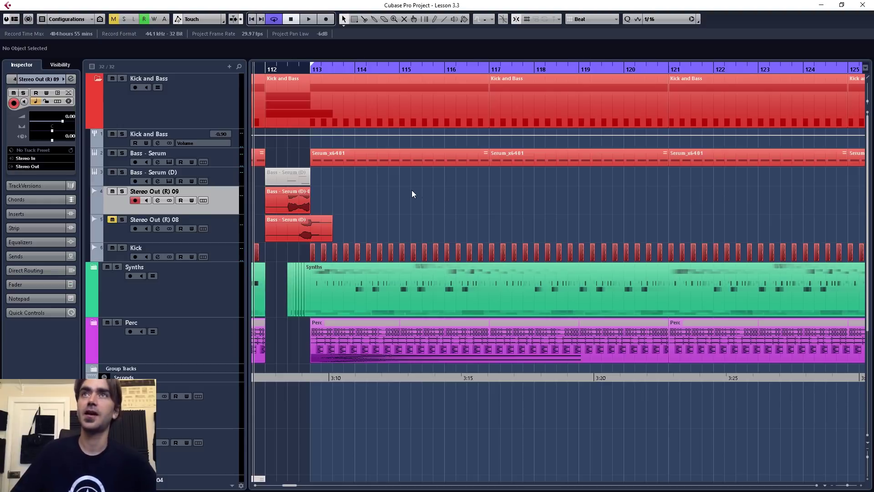
Step: Shorten the Bass - Serum part starting at bar 113 so it ends at 116.4.1
click(482, 159)
drag(485, 162, 475, 165)
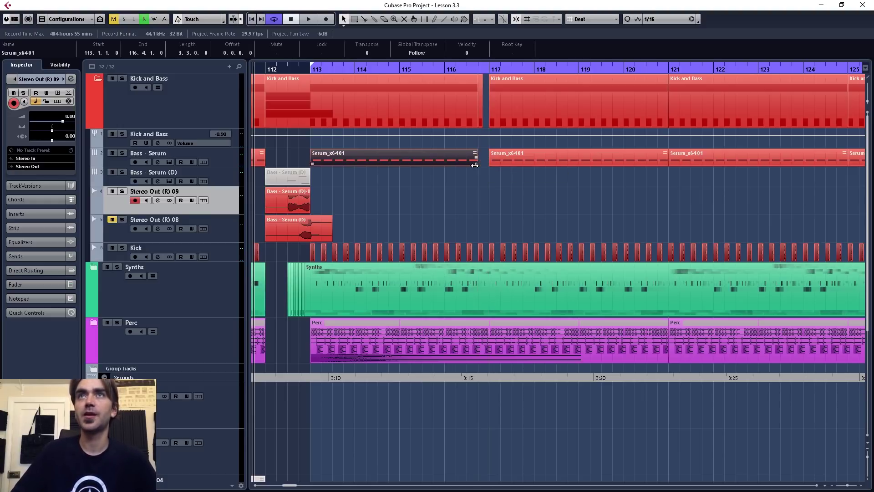
Step: Copy the Bass - Serum (D) part from bar 112 to bar 116 and mute the first two notes in the copy
drag(293, 182, 463, 176)
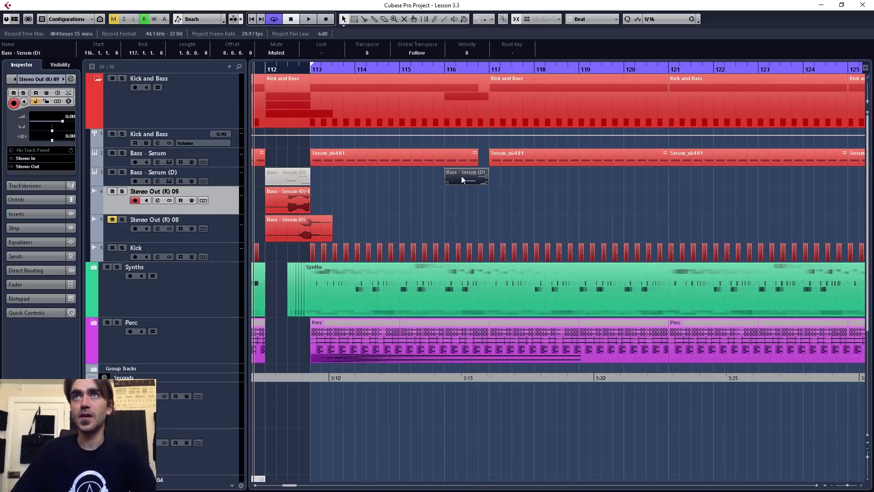
double_click(461, 176)
key(Return)
double_click(468, 173)
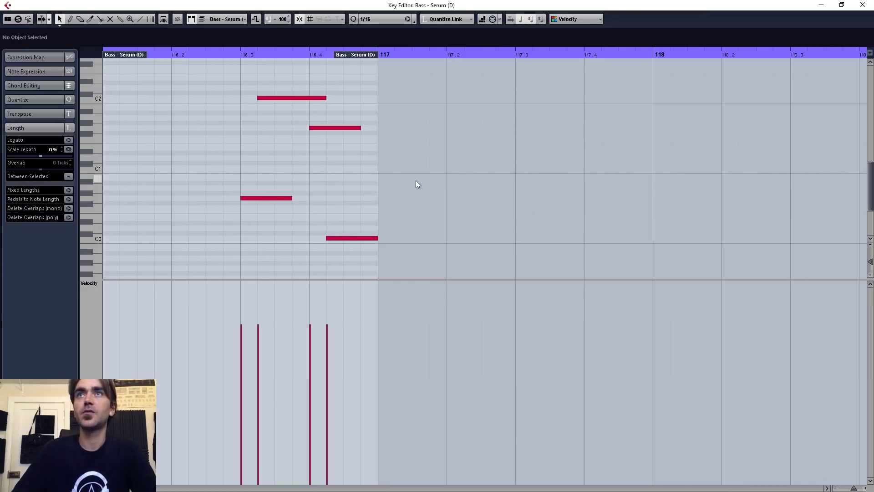
key(7)
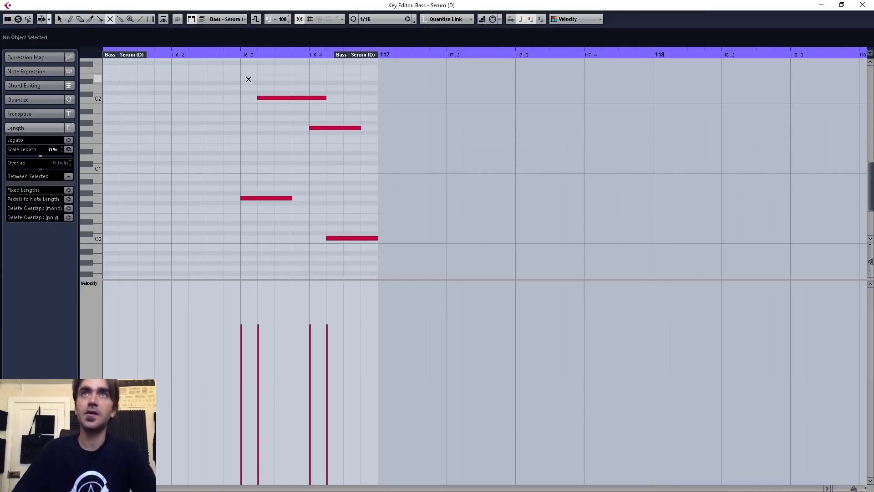
drag(248, 78, 275, 251)
key(Return)
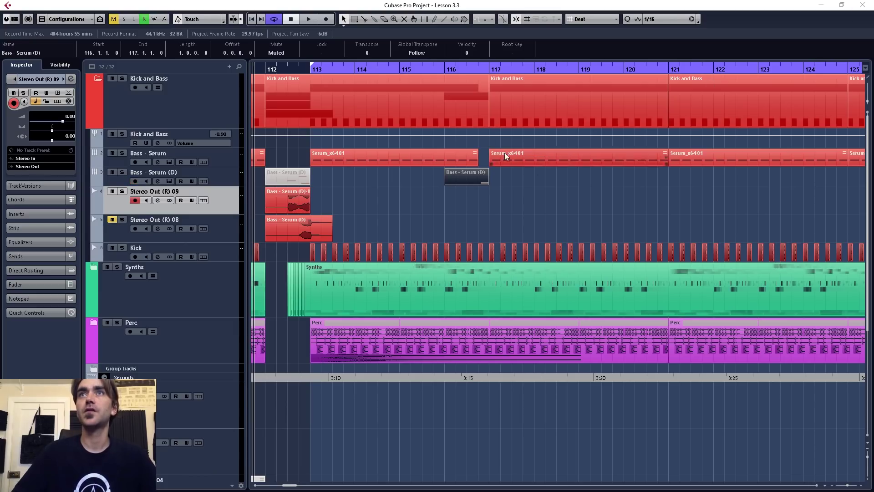
Step: Unmute the Bass - Serum (D) part at bar 116 and play back the fill from just before bar 115
key(7)
click(459, 177)
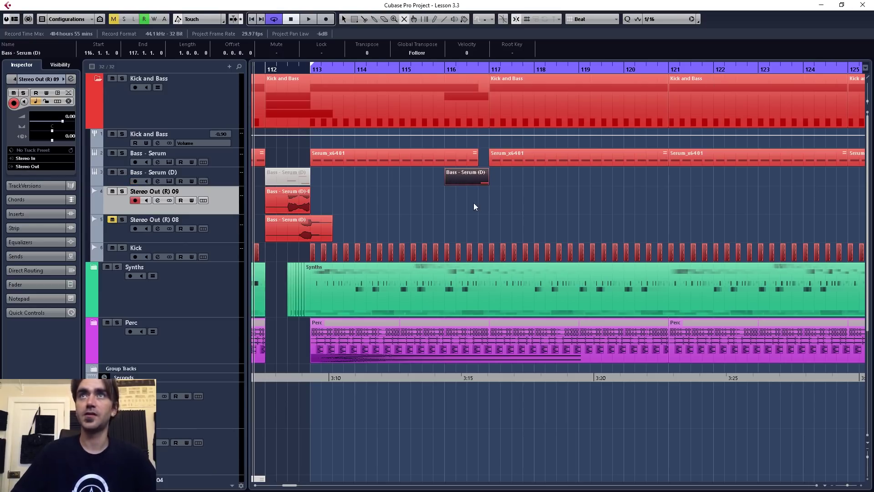
key(1)
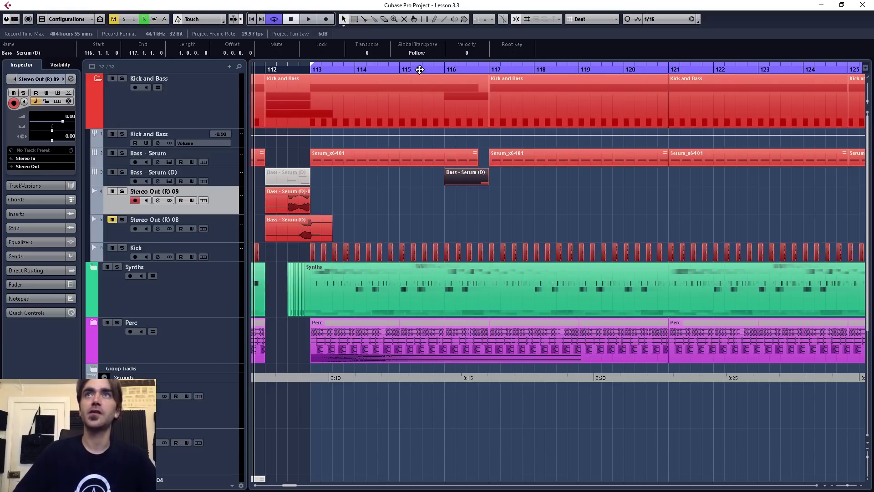
click(399, 72)
key(space)
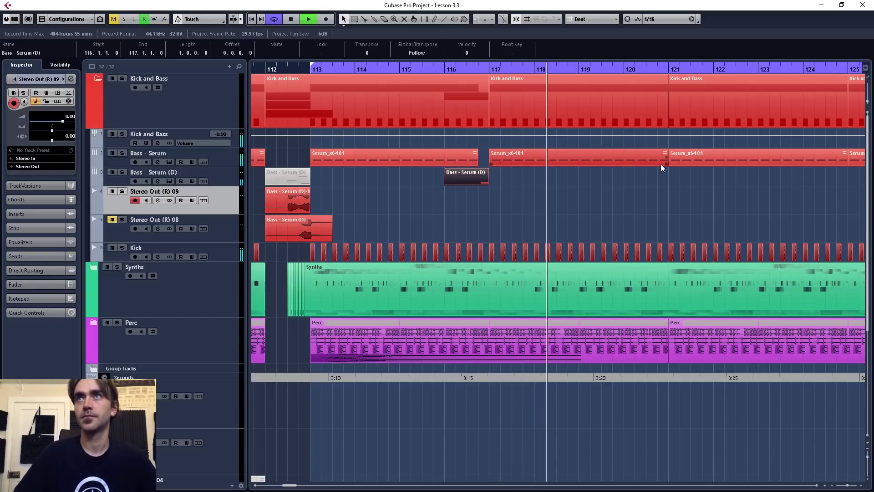
key(space)
Step: Transpose the G1 note at 116.4.1 down in the Bass - Serum (D) part at bar 116 while auditioning it
double_click(478, 178)
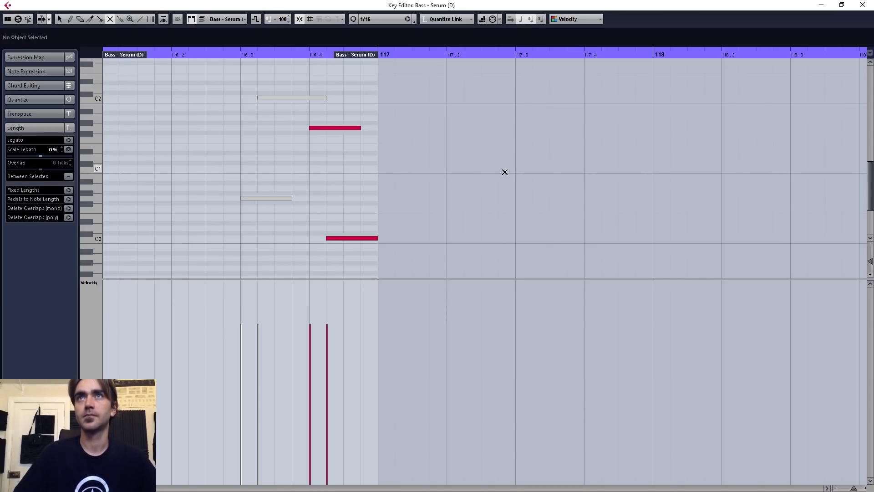
key(1)
click(335, 128)
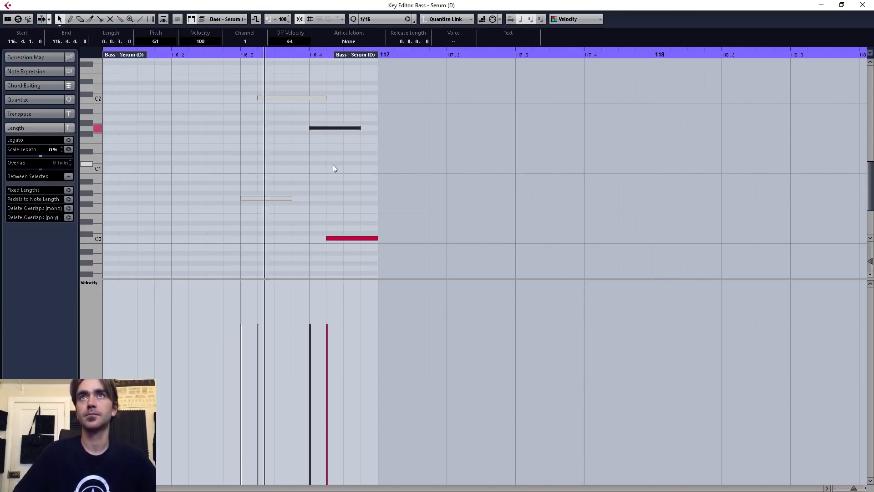
key(Down)
key(Down)
key(Down)
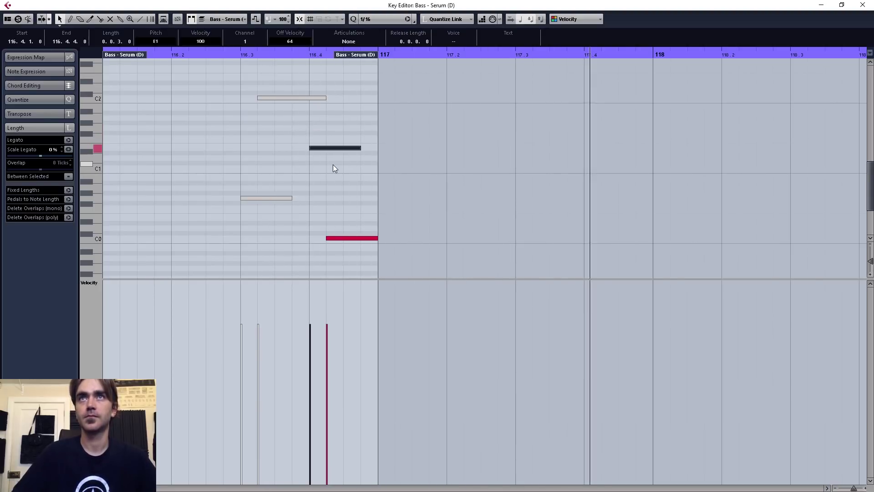
key(Down)
key(Down)
key(Down)
key(space)
key(Return)
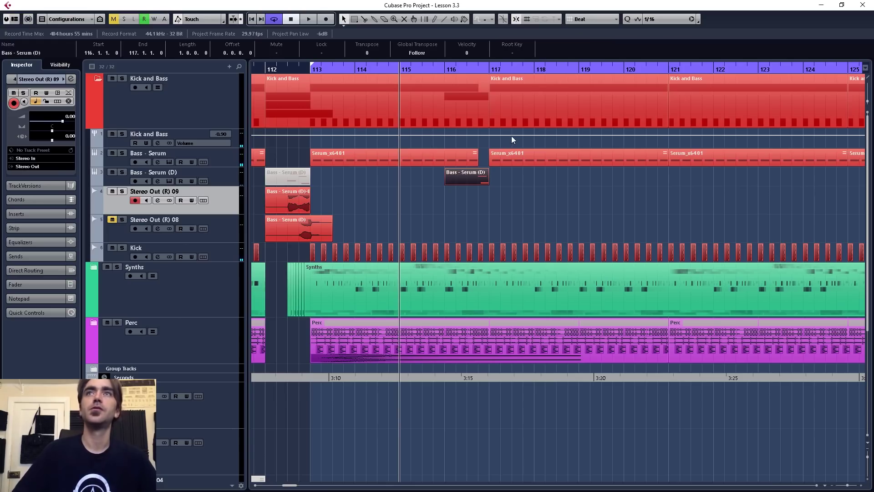
Step: Render the Bass - Serum (D) part at bar 116 in place with the current settings
right_click(458, 183)
mouse_move(520, 304)
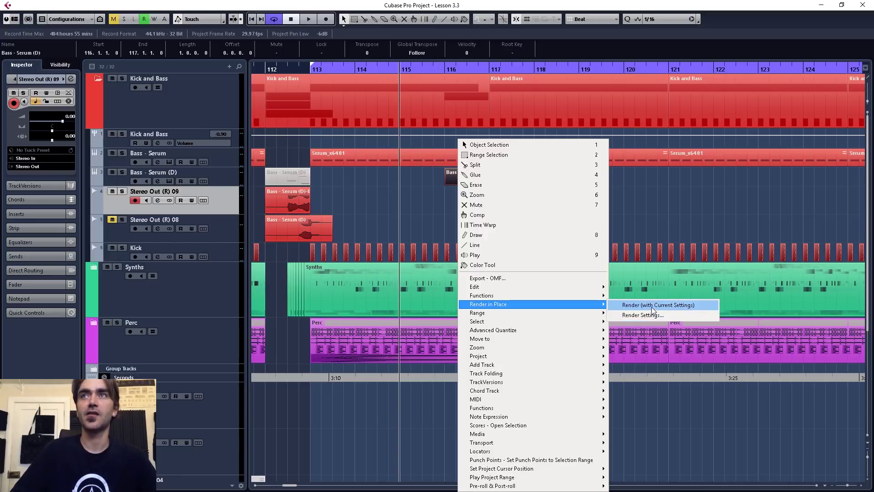
click(653, 308)
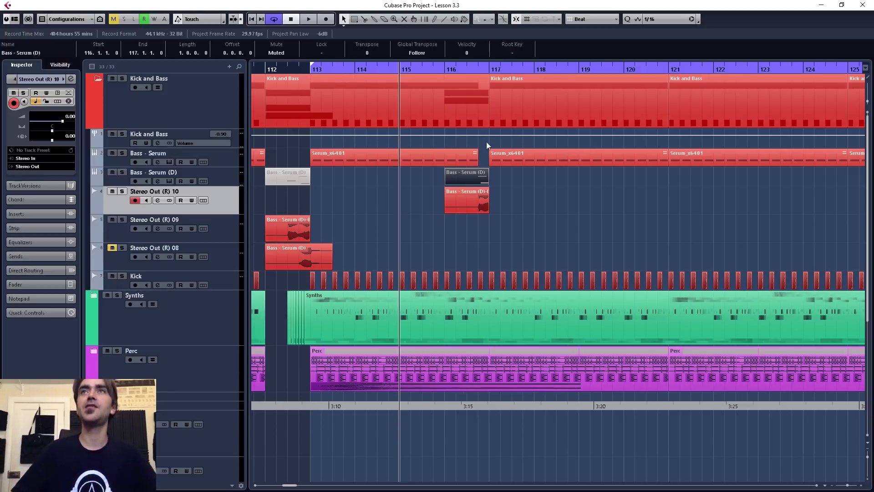
Step: Shorten the Bass - Serum part starting at bar 117 by one beat and copy the rendered fill from bar 116 to bar 120
click(656, 160)
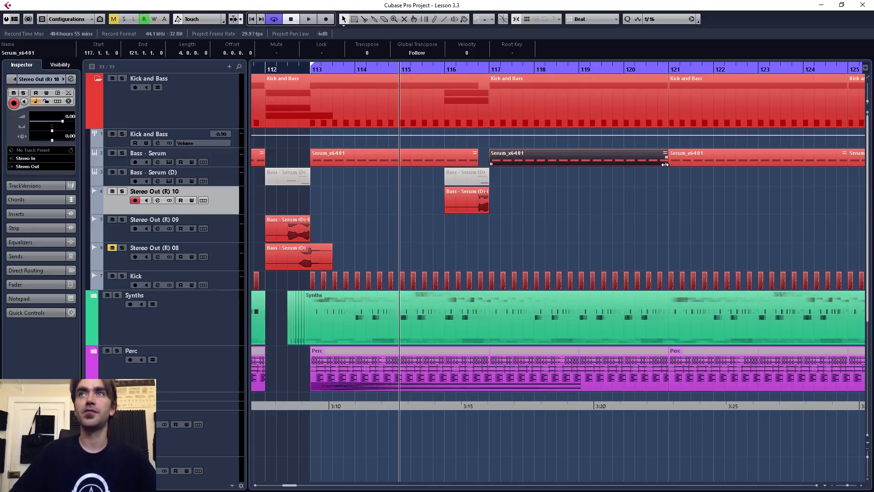
drag(652, 165, 642, 164)
drag(453, 200, 632, 200)
key(Escape)
key(g)
key(g)
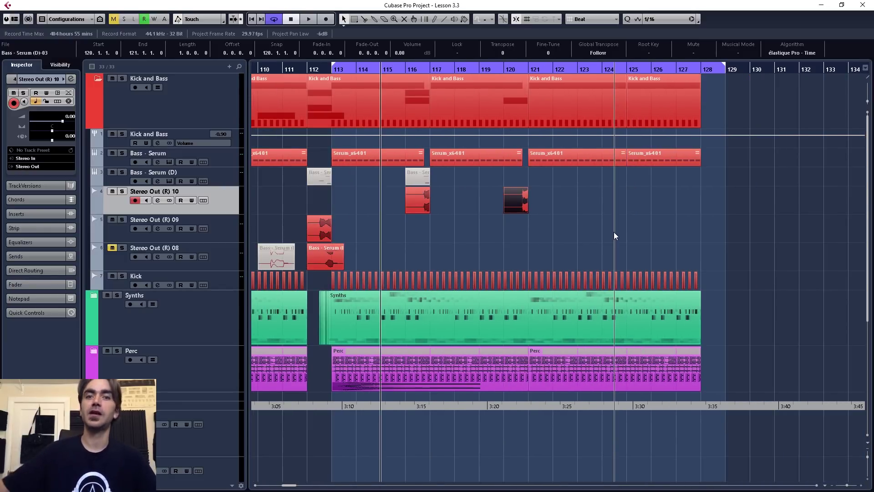
Step: Shorten the Bass - Serum part starting at bar 121 to end at 124.4.1 and move the bar 120 fill to bar 124
mouse_move(625, 162)
mouse_down()
mouse_move(598, 163)
mouse_move(628, 162)
mouse_move(616, 165)
mouse_up()
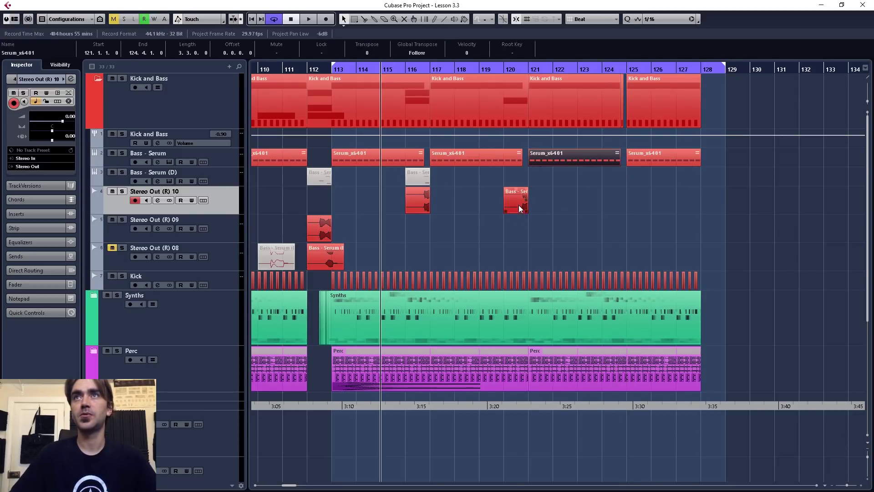
drag(517, 203, 615, 198)
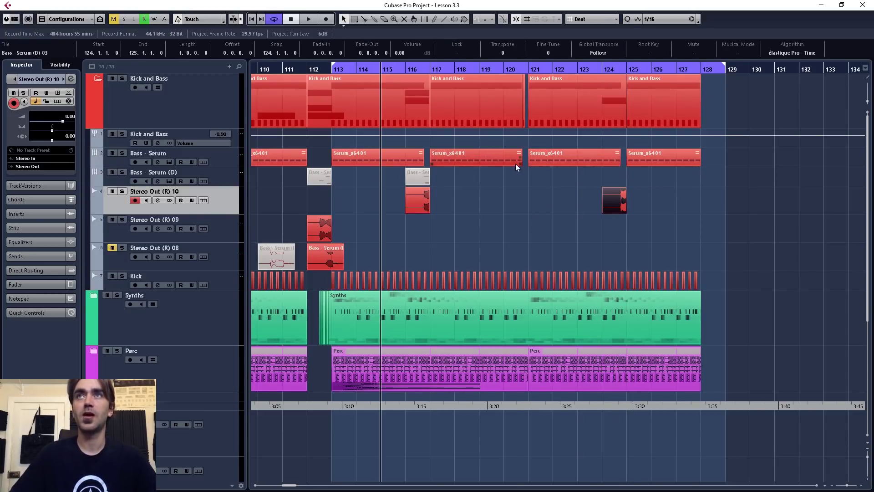
Step: Clear the second half of bar 120 by ending the Bass - Serum and Perc parts at 120.3.1 and deleting the kick at 120.4.1
drag(518, 165, 513, 164)
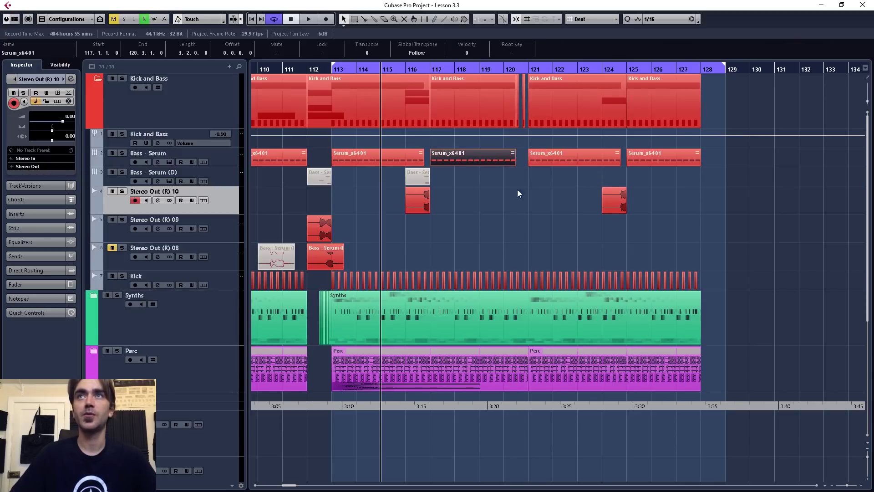
scroll(519, 150, up, 3)
click(535, 115)
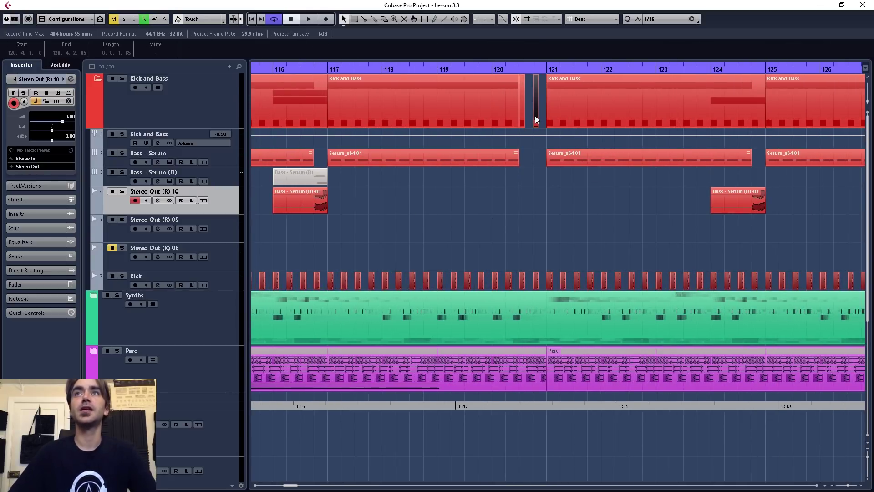
key(Delete)
scroll(525, 328, down, 2)
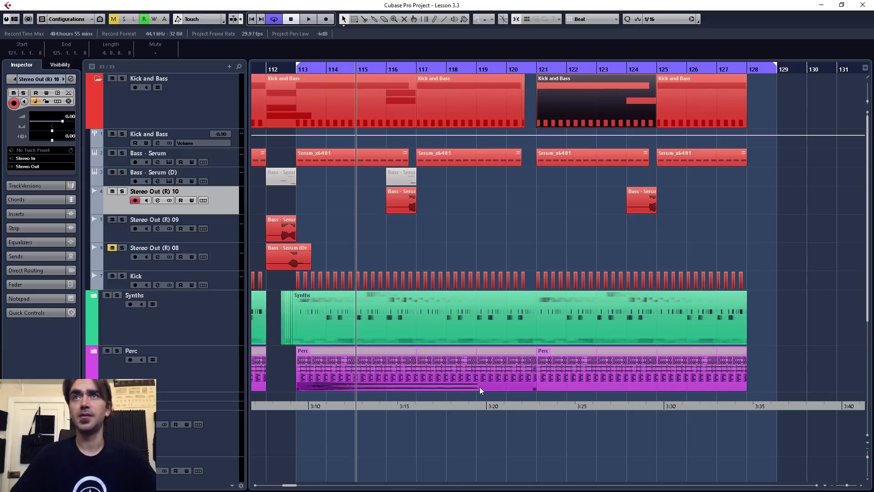
drag(535, 390, 521, 390)
Step: Move the Stereo Out (R) 08 fill from bar 112 to bar 120 and, during playback, copy the Stereo Out (R) 09 fill to bar 128
drag(282, 260, 529, 263)
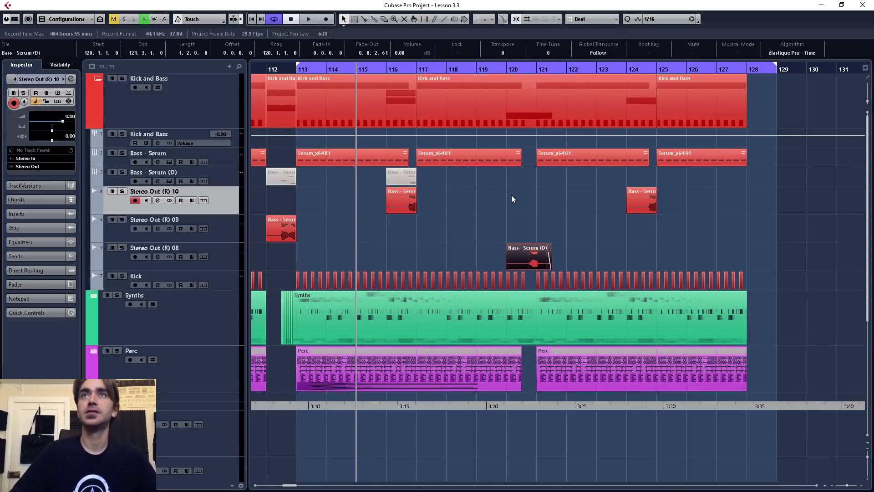
key(alt+space)
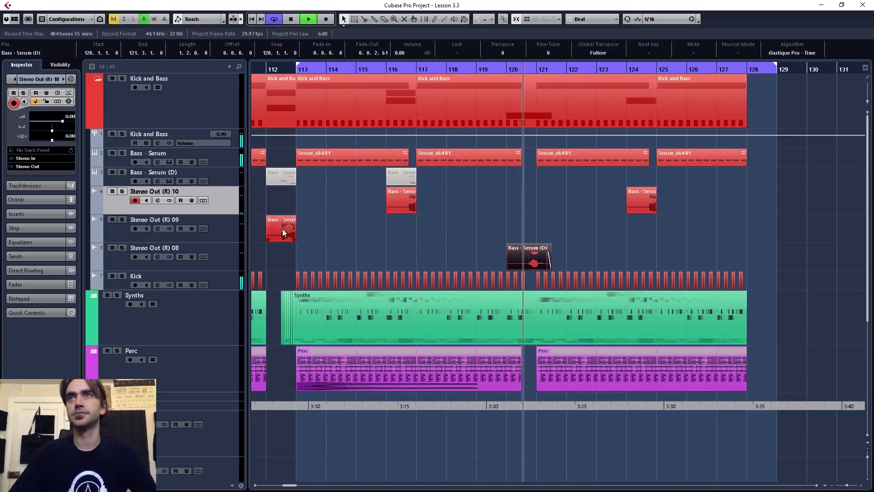
drag(509, 236, 760, 234)
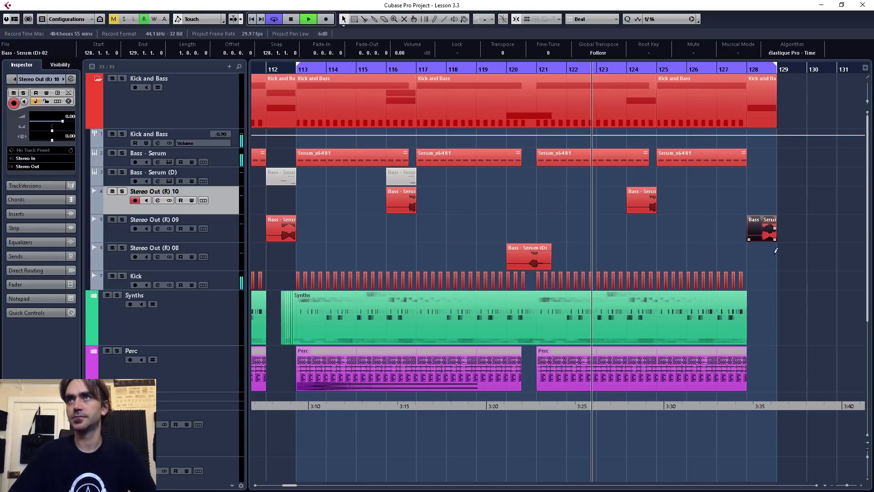